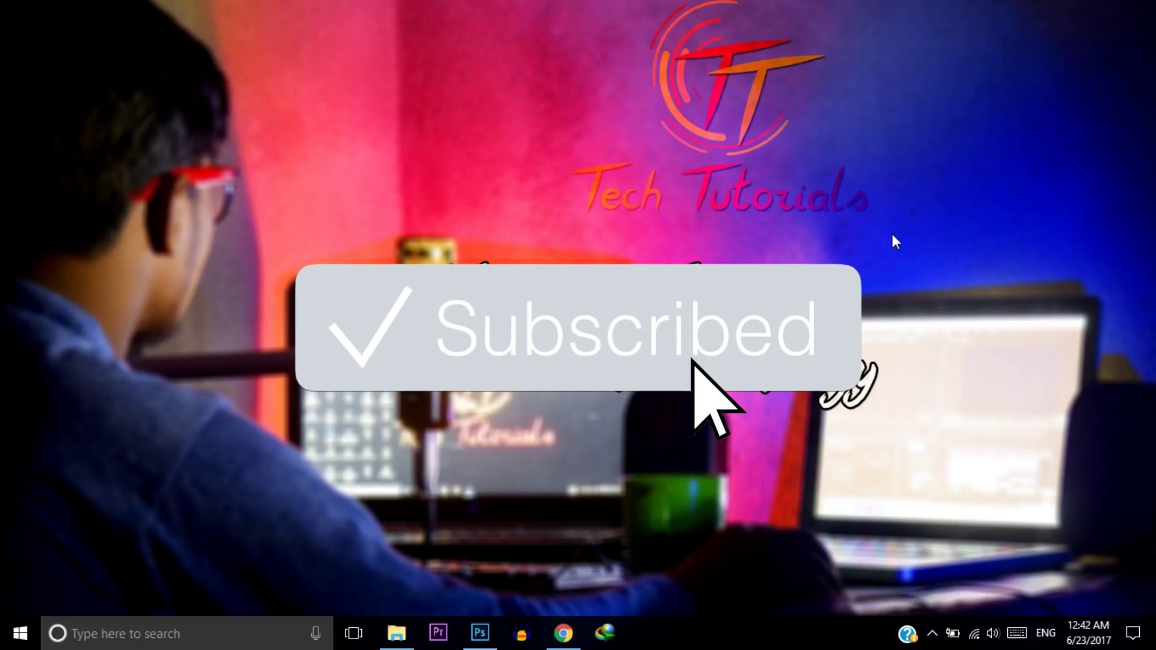
Bring Chrome's Facebook profile picture frames page to the front
{"action": "left_click", "coordinate": [564, 633]}
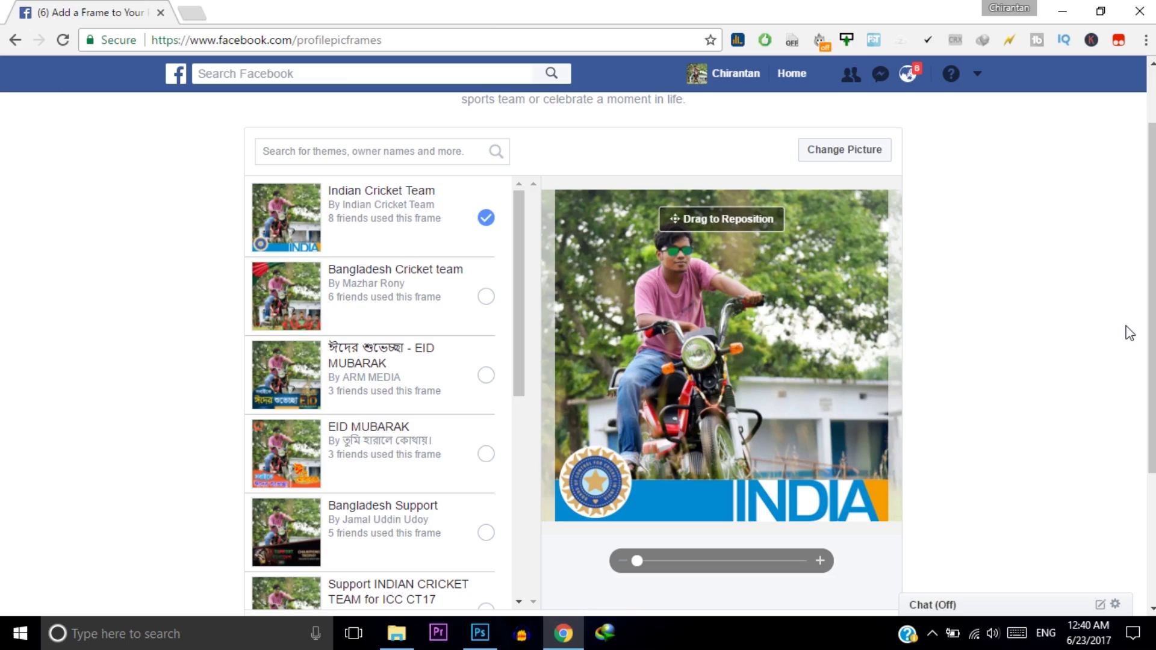
Preview the Indian Cricket Team frame from the frames list
{"action": "left_click", "coordinate": [377, 224]}
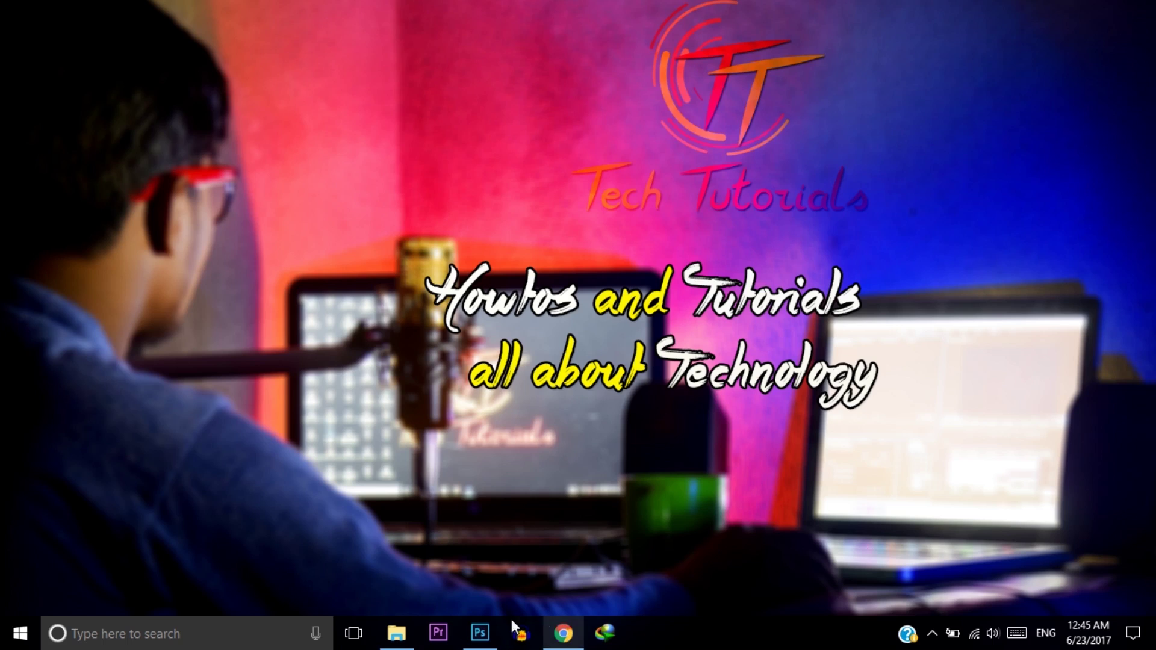
In Photoshop, create a 2000 × 2000 pixel document with Transparent background contents
{"action": "left_click", "coordinate": [480, 635]}
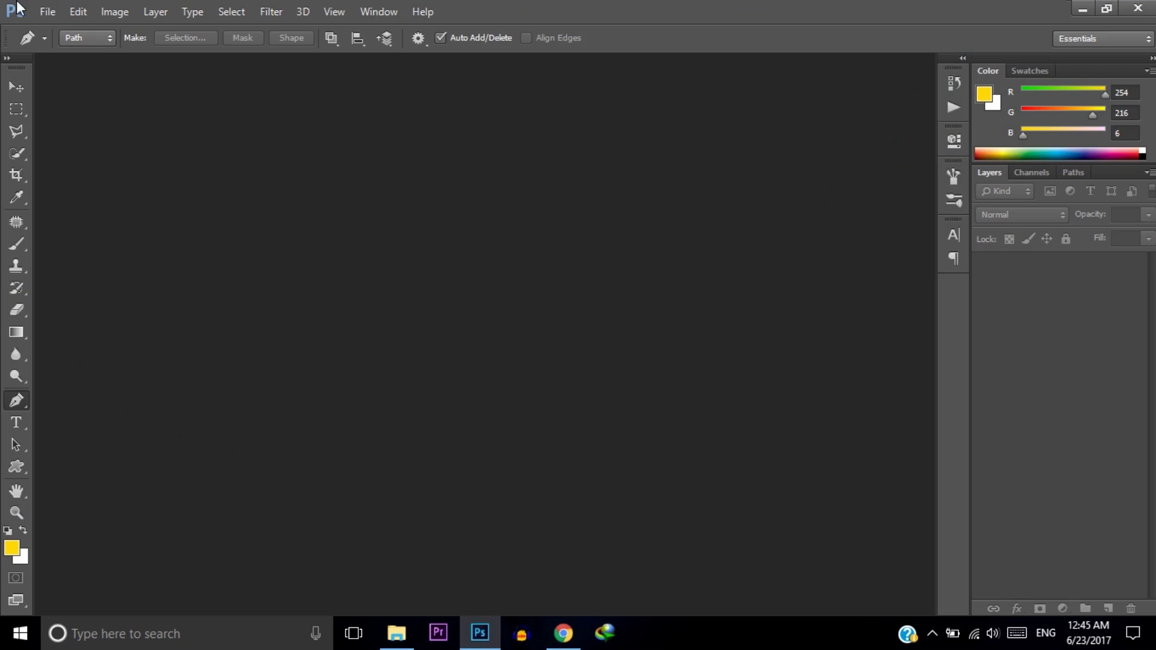
{"action": "left_click", "coordinate": [49, 11]}
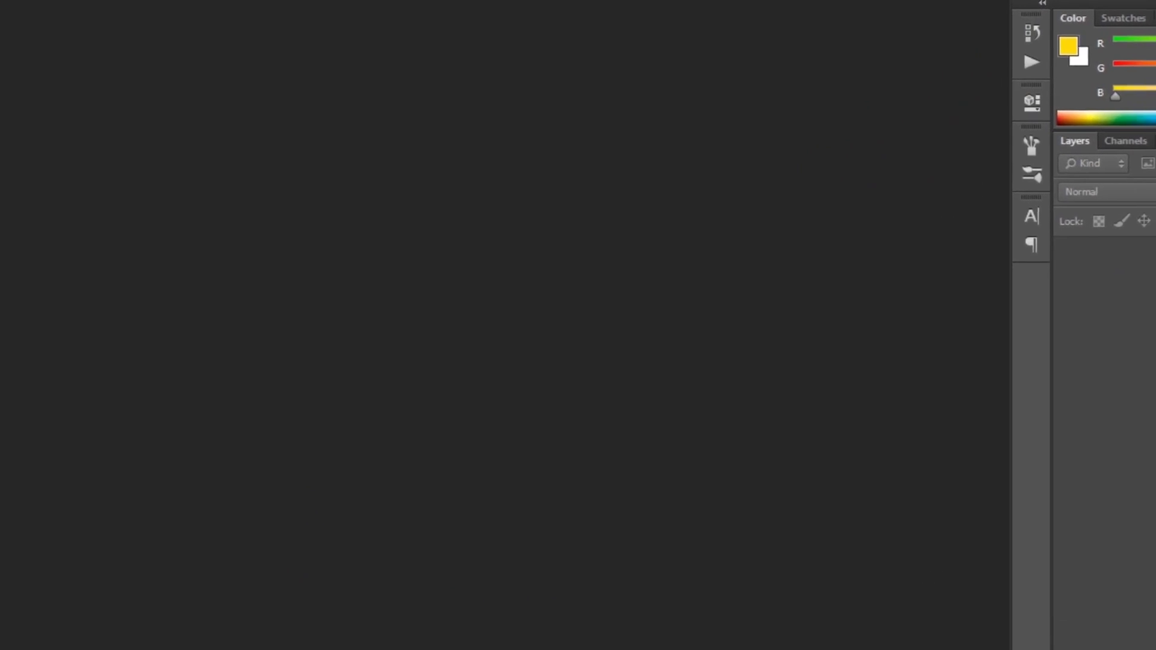
{"action": "key", "text": "ctrl+n"}
{"action": "left_click_drag", "start_coordinate": [528, 198], "coordinate": [436, 201]}
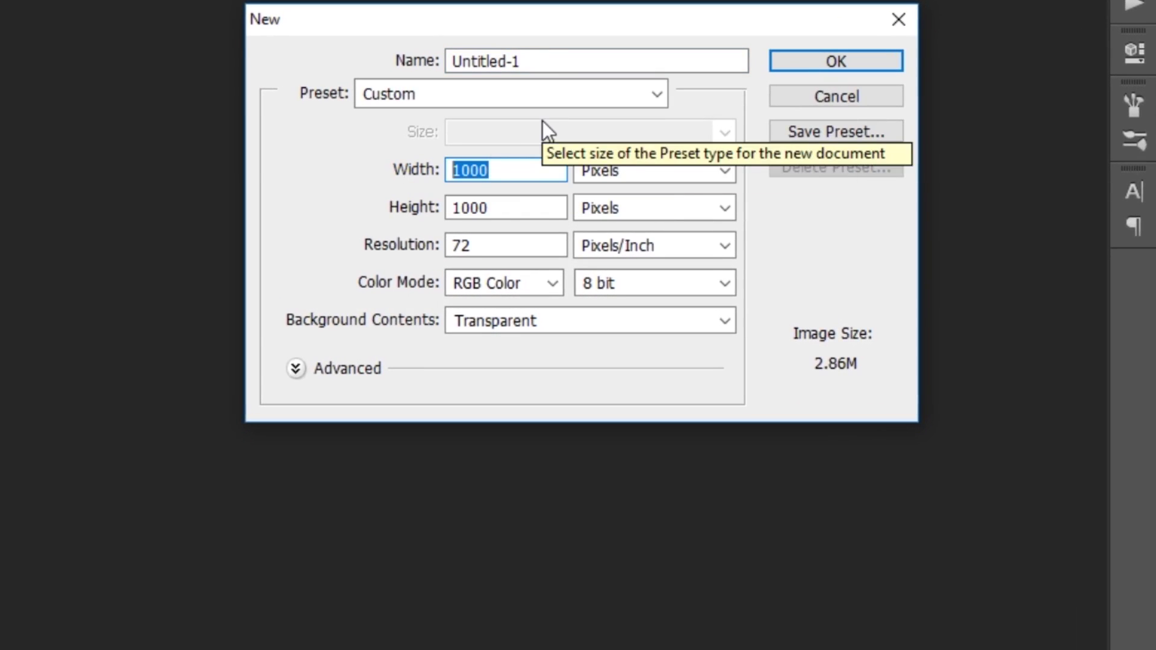
{"action": "type", "text": "2000"}
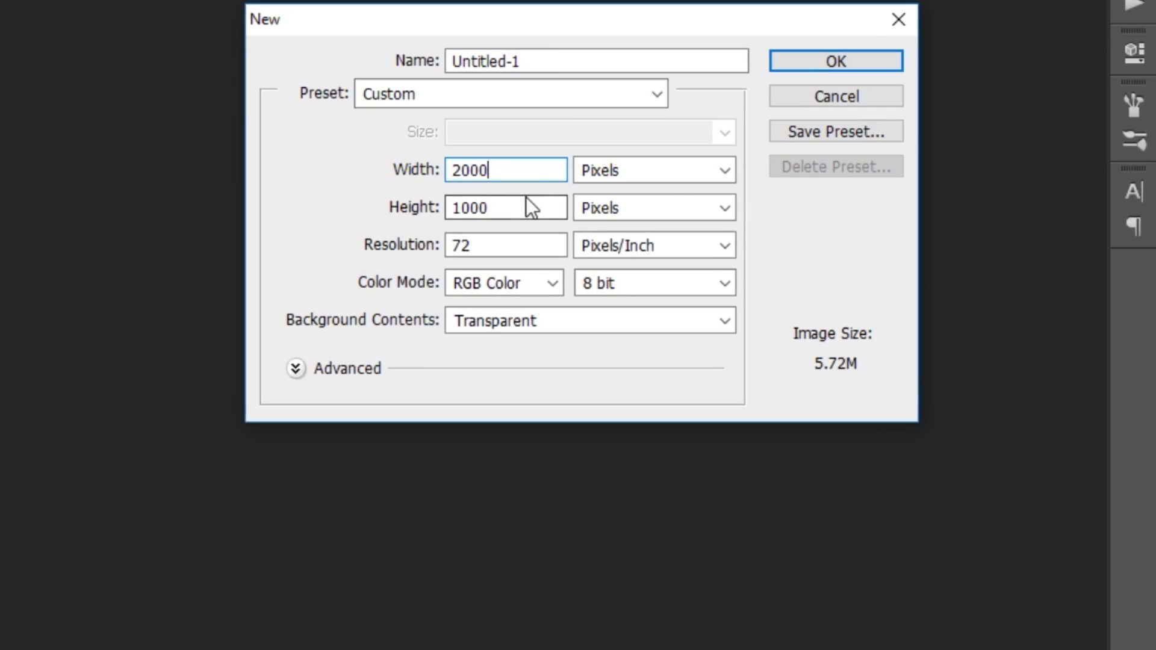
{"action": "left_click_drag", "start_coordinate": [503, 217], "coordinate": [349, 207]}
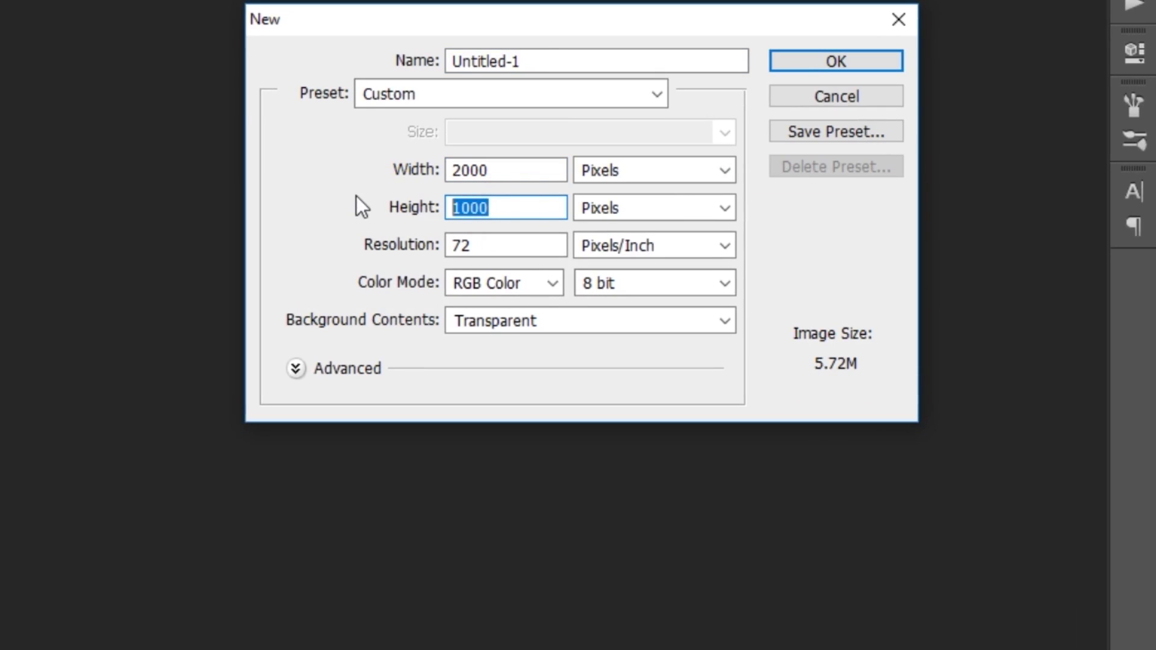
{"action": "type", "text": "200"}
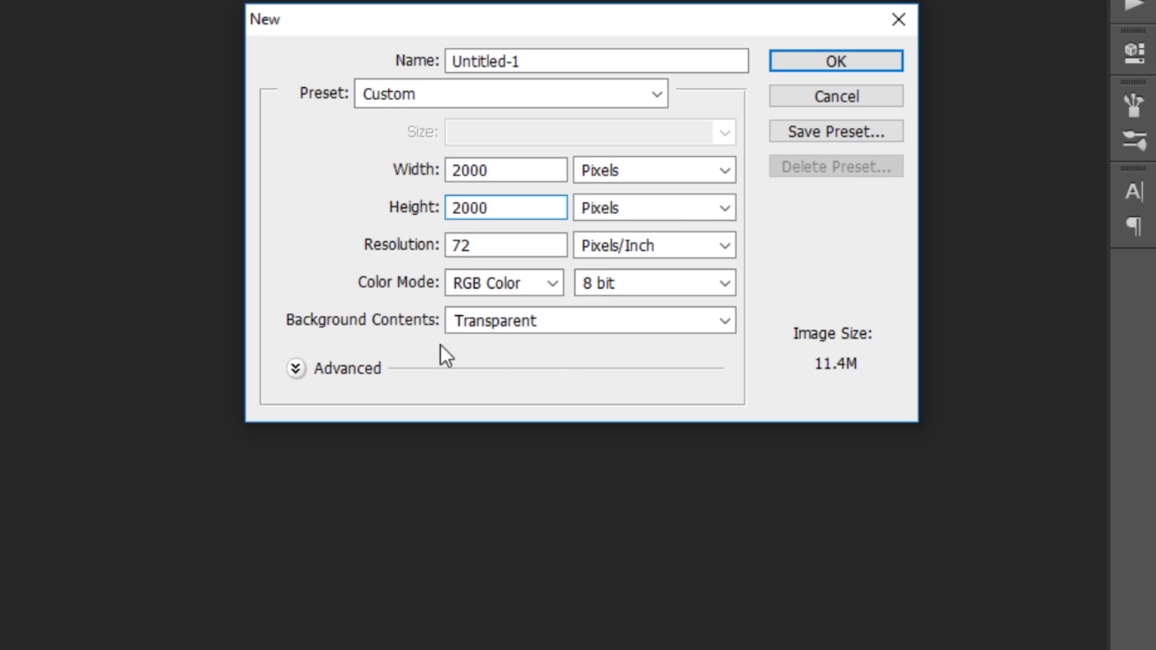
{"action": "left_click", "coordinate": [503, 327]}
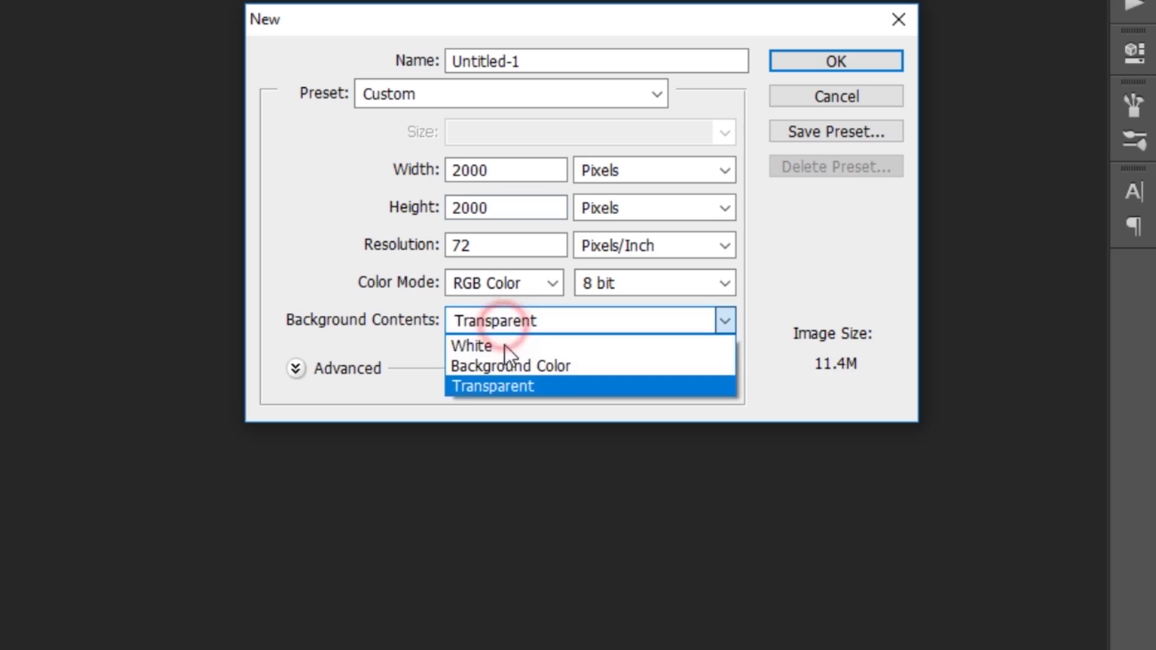
{"action": "left_click", "coordinate": [503, 383]}
{"action": "left_click", "coordinate": [838, 61]}
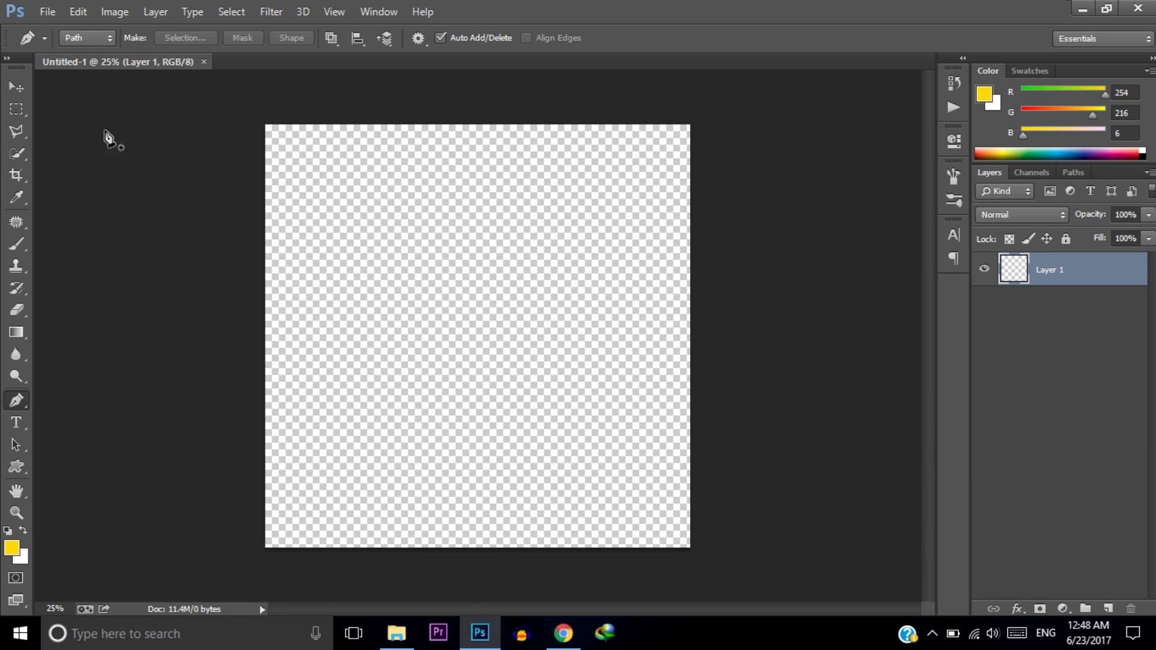
Select the Move tool and open the tt logo png image
{"action": "left_click", "coordinate": [17, 87]}
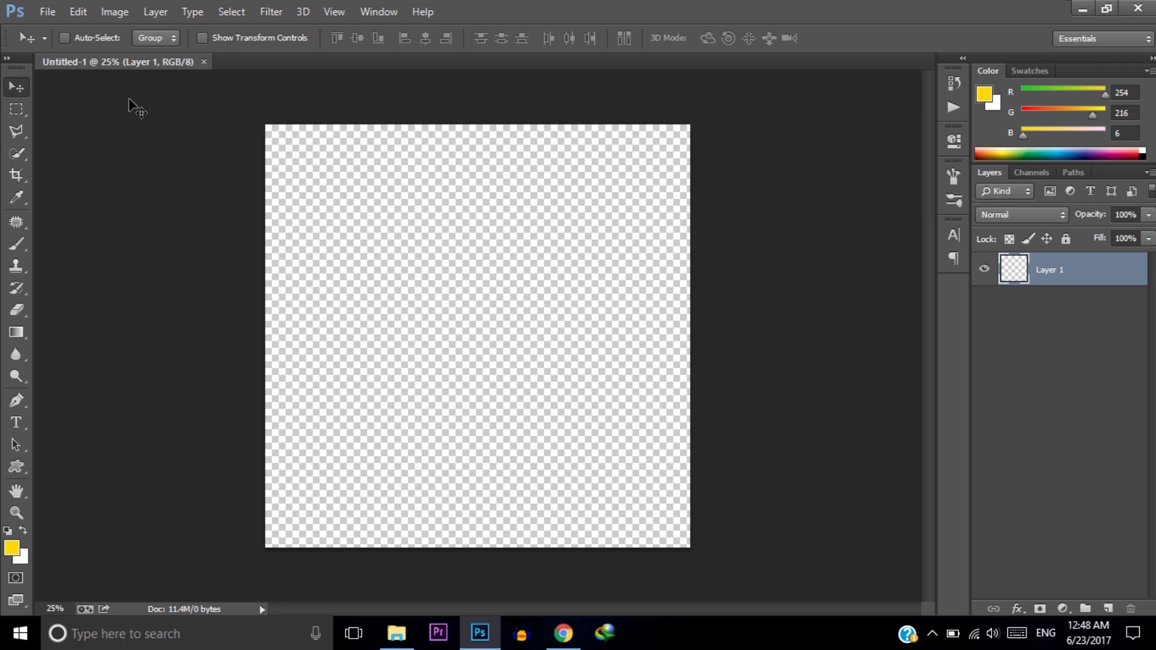
{"action": "left_click", "coordinate": [49, 12]}
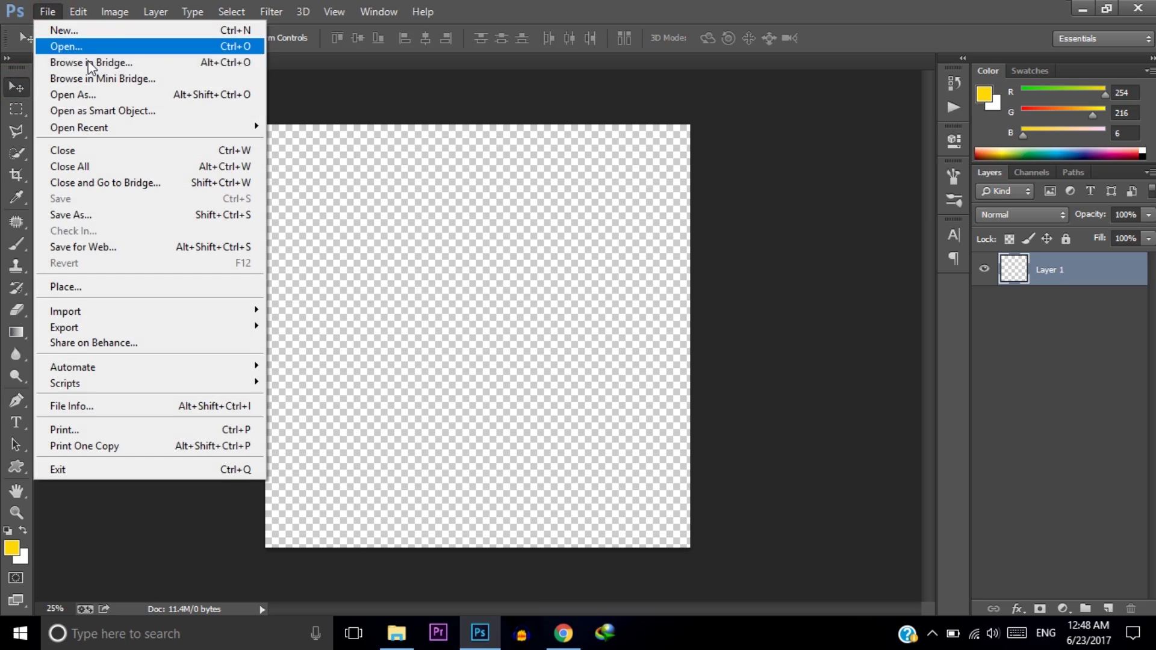
{"action": "left_click", "coordinate": [46, 12]}
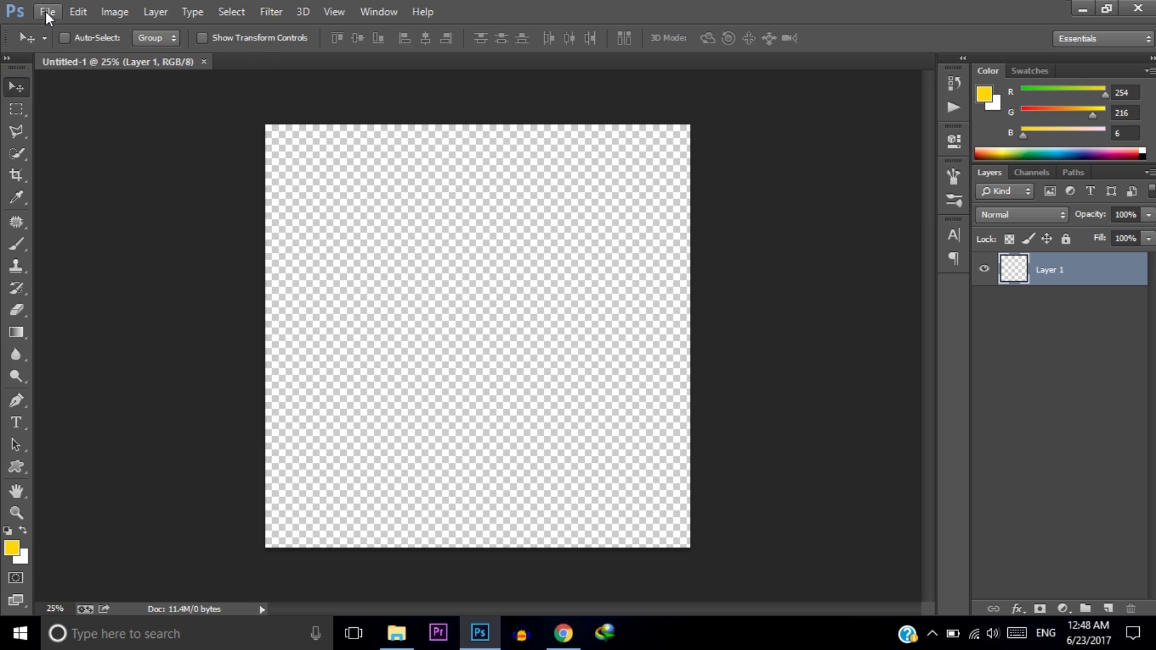
{"action": "left_click", "coordinate": [47, 12]}
{"action": "left_click", "coordinate": [54, 37]}
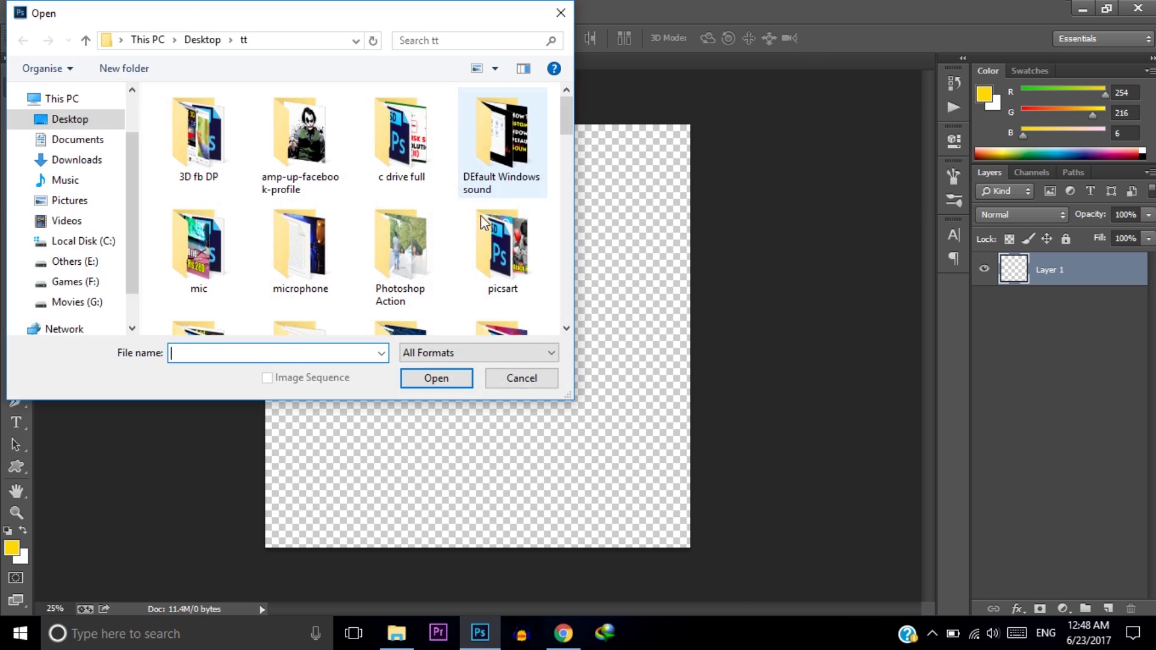
{"action": "scroll", "coordinate": [435, 298], "scroll_direction": "down", "scroll_amount": 5}
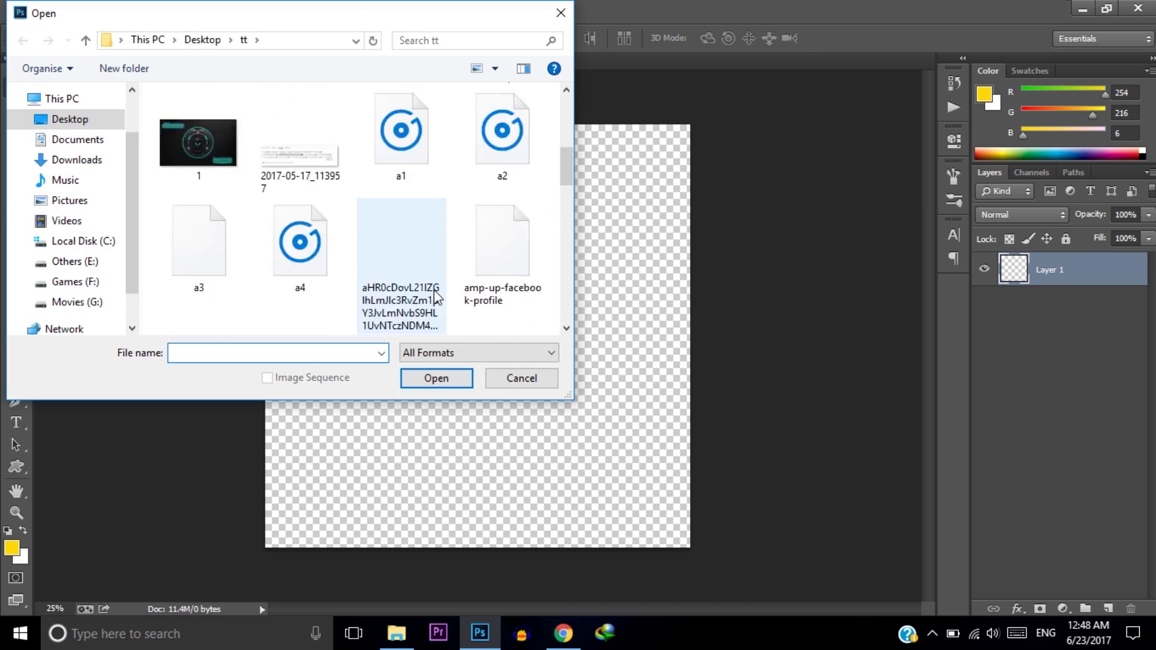
{"action": "scroll", "coordinate": [435, 295], "scroll_direction": "down", "scroll_amount": 10}
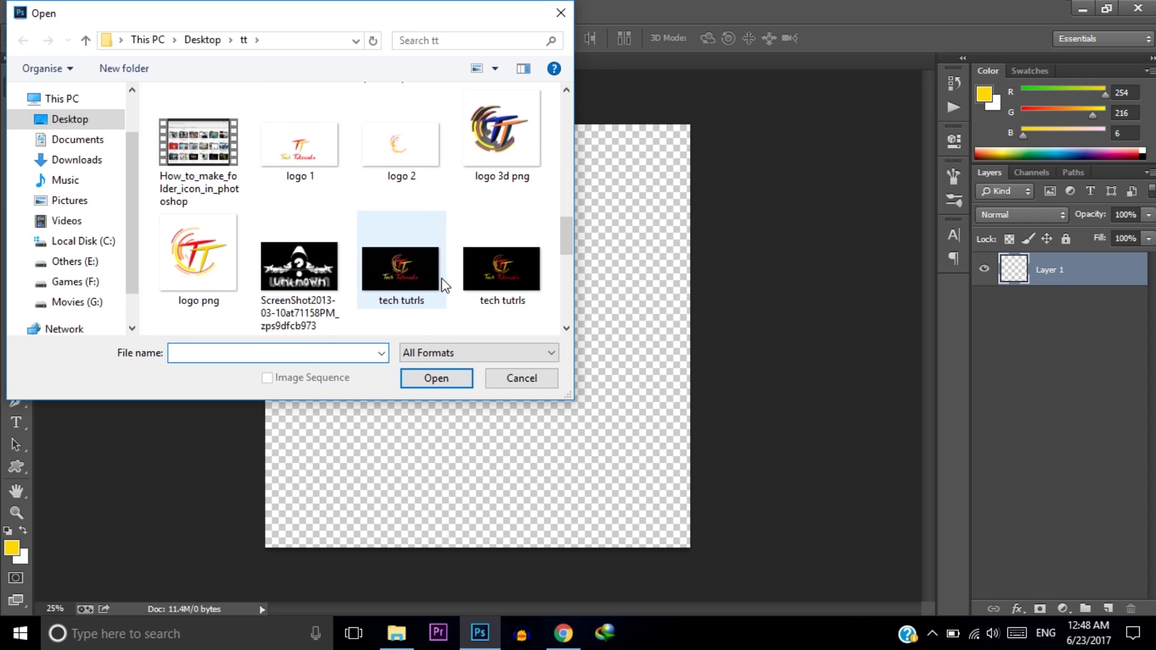
{"action": "scroll", "coordinate": [445, 284], "scroll_direction": "down", "scroll_amount": 6}
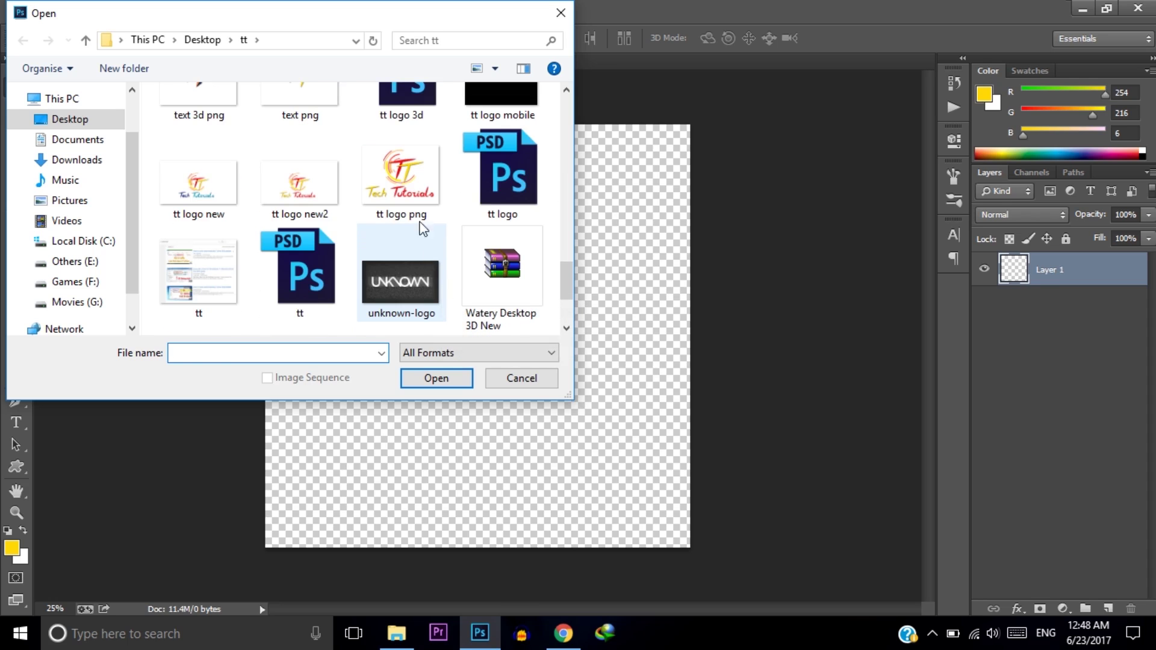
{"action": "double_click", "coordinate": [416, 175]}
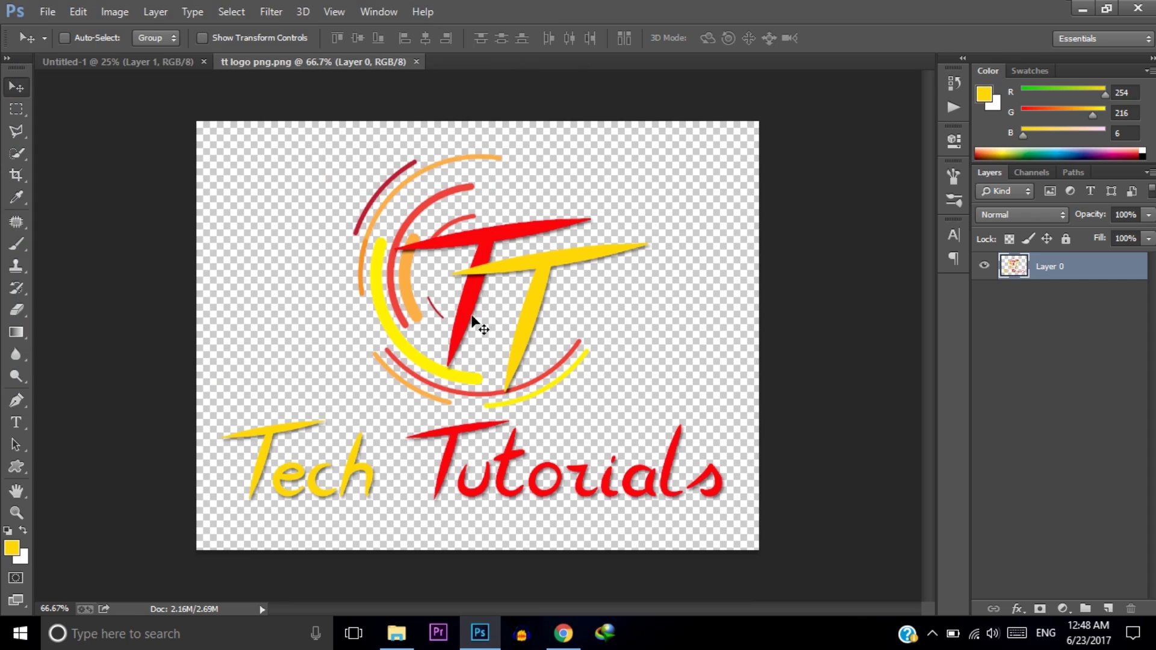
Drag the Tech Tutorials logo into Untitled-1 and scale it to about 74% in the bottom-left corner
{"action": "left_click_drag", "start_coordinate": [477, 324], "coordinate": [376, 469]}
{"action": "key", "text": "ctrl+t"}
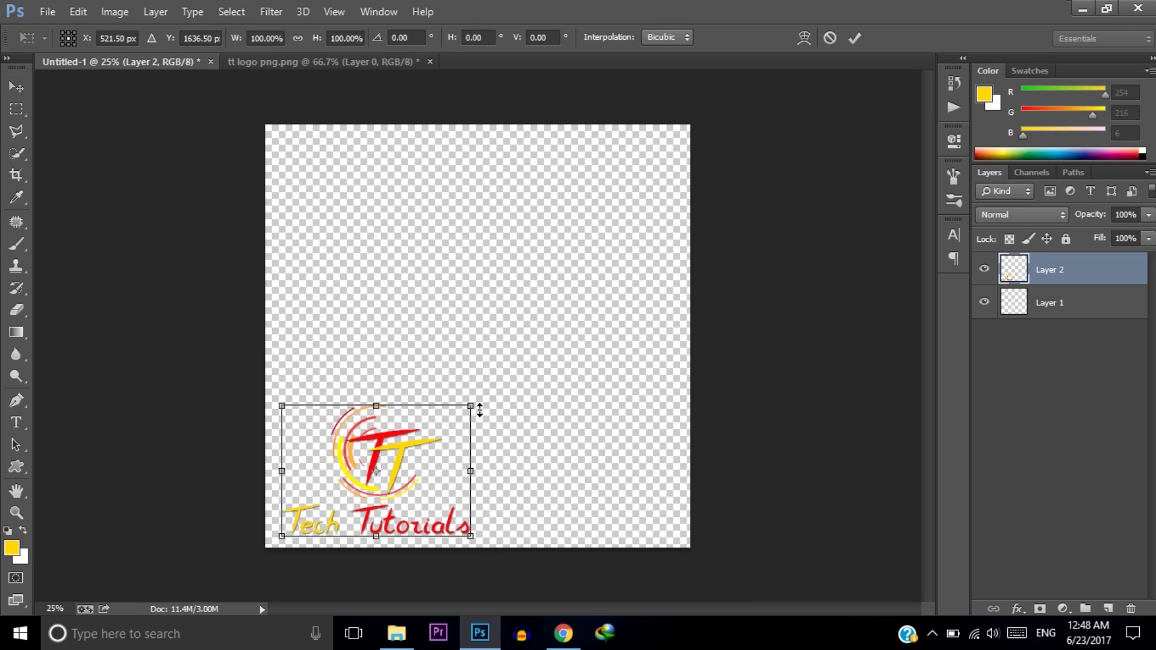
{"action": "left_click_drag", "start_coordinate": [469, 406], "coordinate": [381, 483]}
{"action": "key", "text": "Return"}
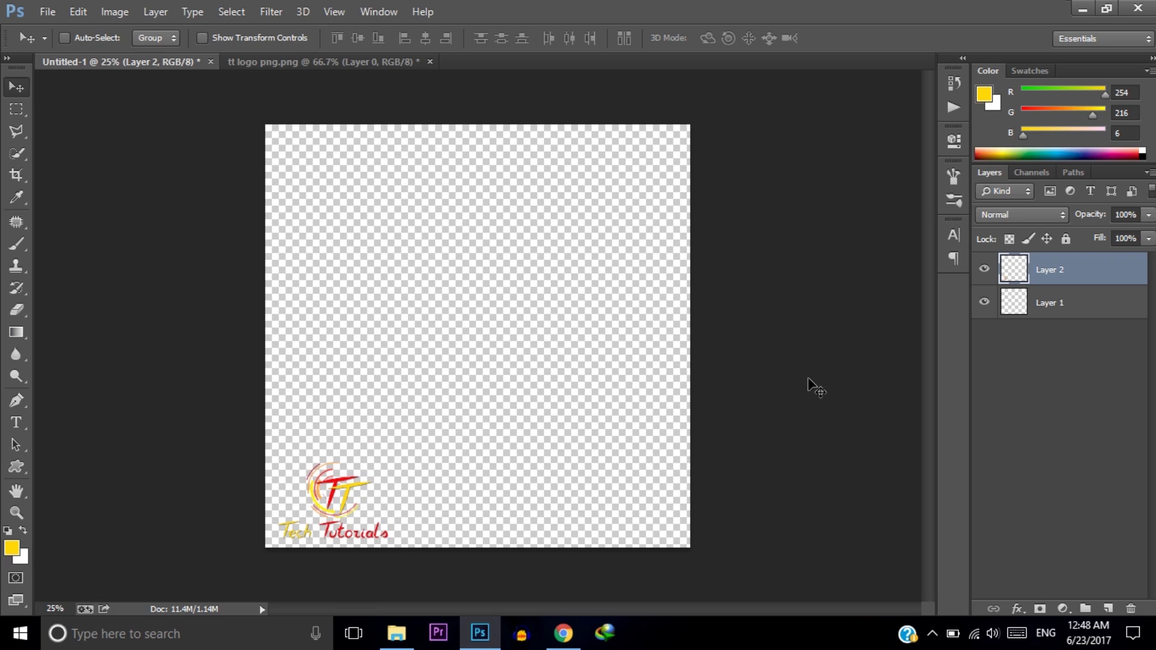
On a new layer, draw a closed curved Pen path along the bottom-left and make it a selection
{"action": "left_click", "coordinate": [1109, 608]}
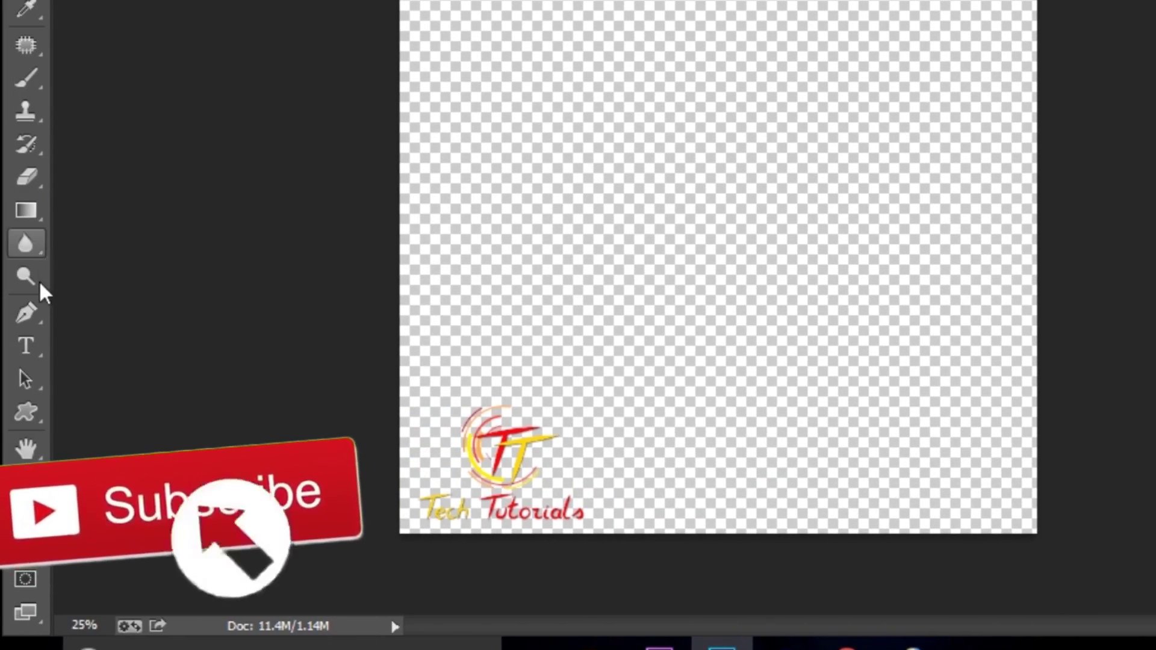
{"action": "left_click", "coordinate": [26, 312]}
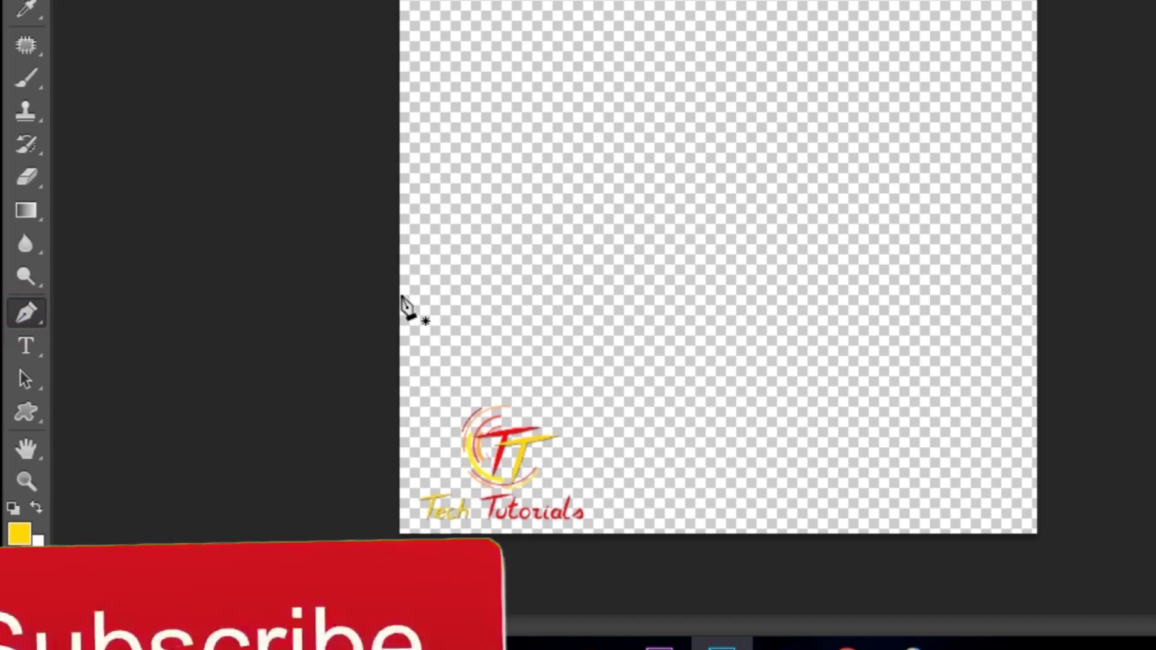
{"action": "left_click", "coordinate": [382, 279]}
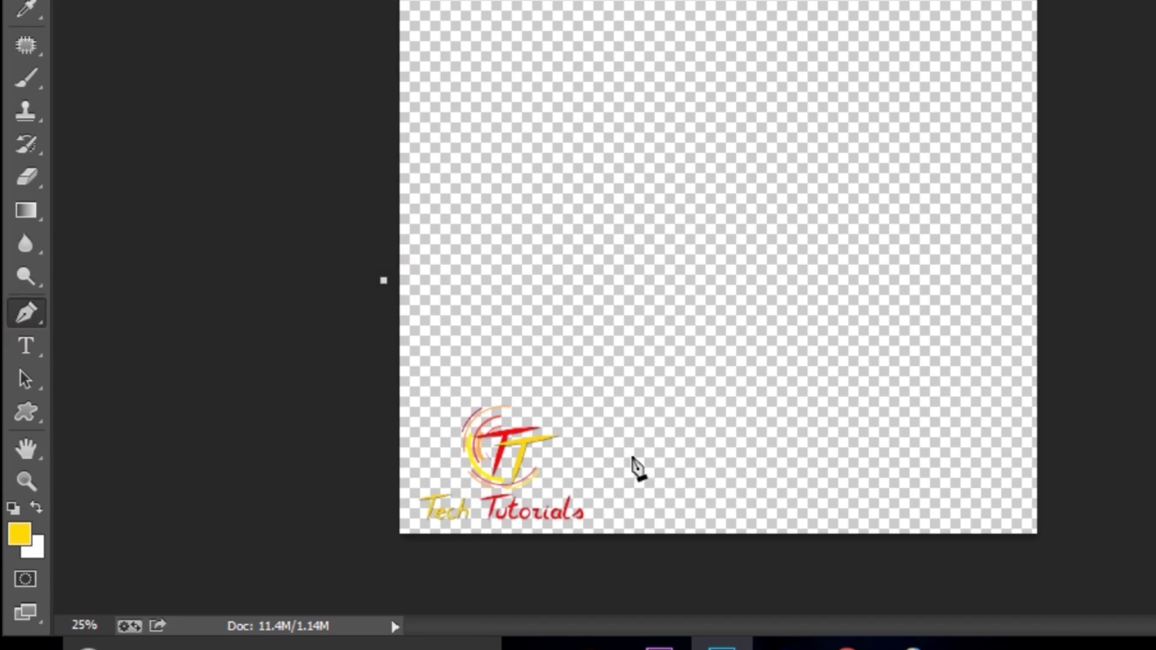
{"action": "left_click", "coordinate": [695, 454]}
{"action": "left_click_drag", "start_coordinate": [801, 491], "coordinate": [850, 494]}
{"action": "left_click_drag", "start_coordinate": [1061, 525], "coordinate": [875, 580]}
{"action": "left_click", "coordinate": [342, 560]}
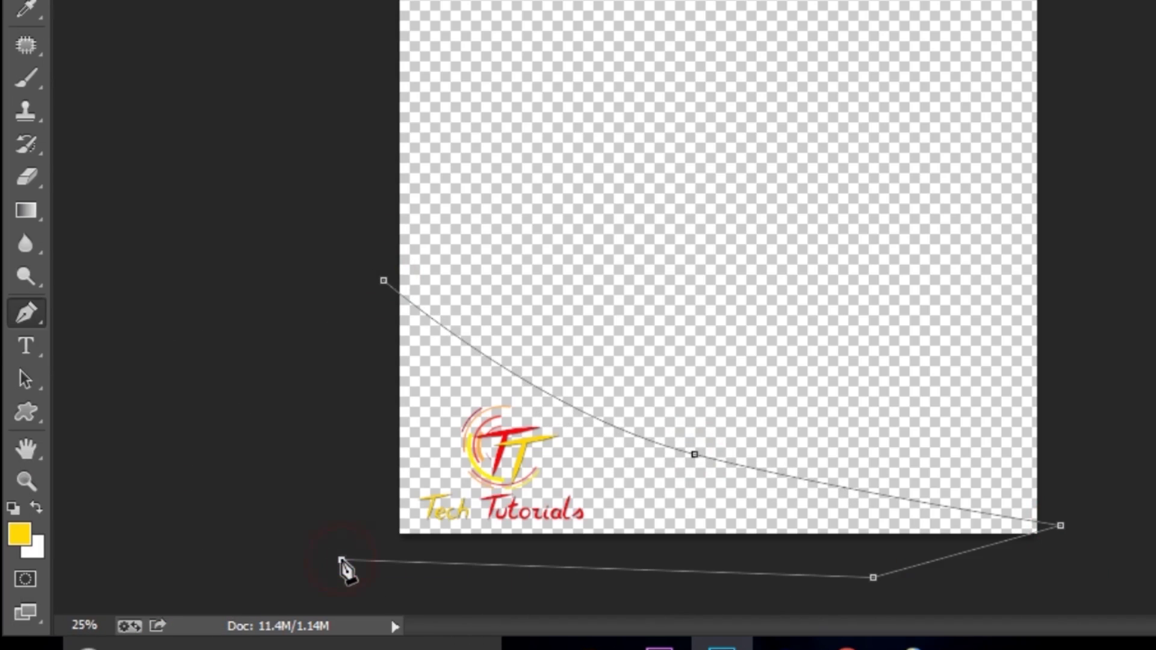
{"action": "left_click_drag", "start_coordinate": [384, 281], "coordinate": [421, 364]}
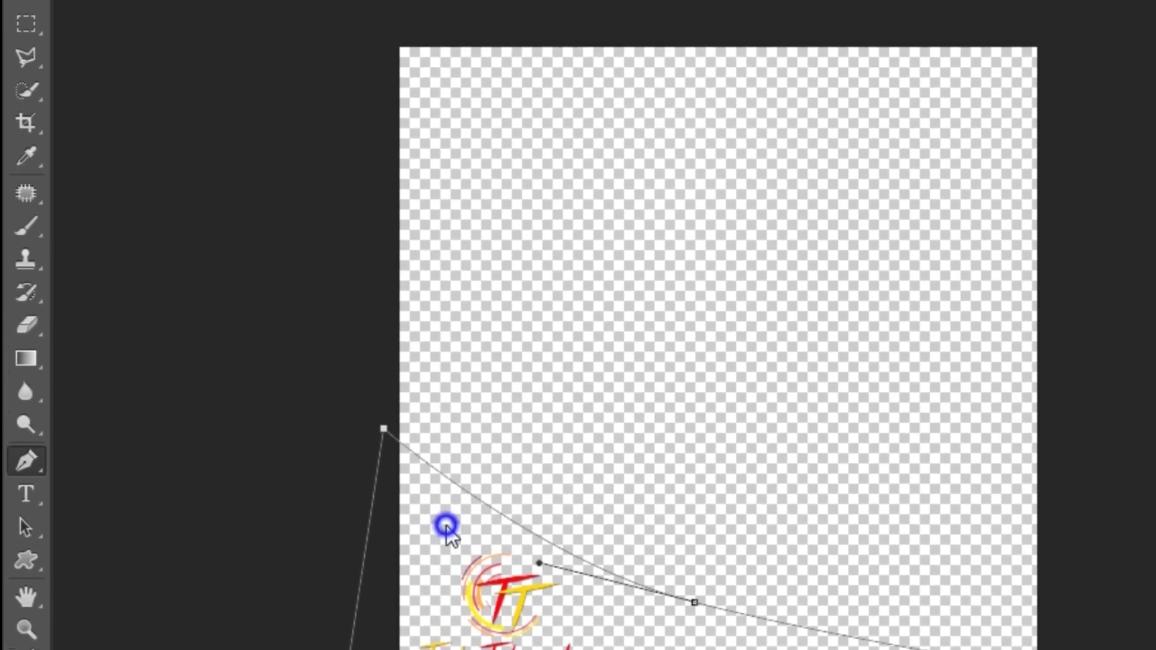
{"action": "right_click", "coordinate": [447, 394]}
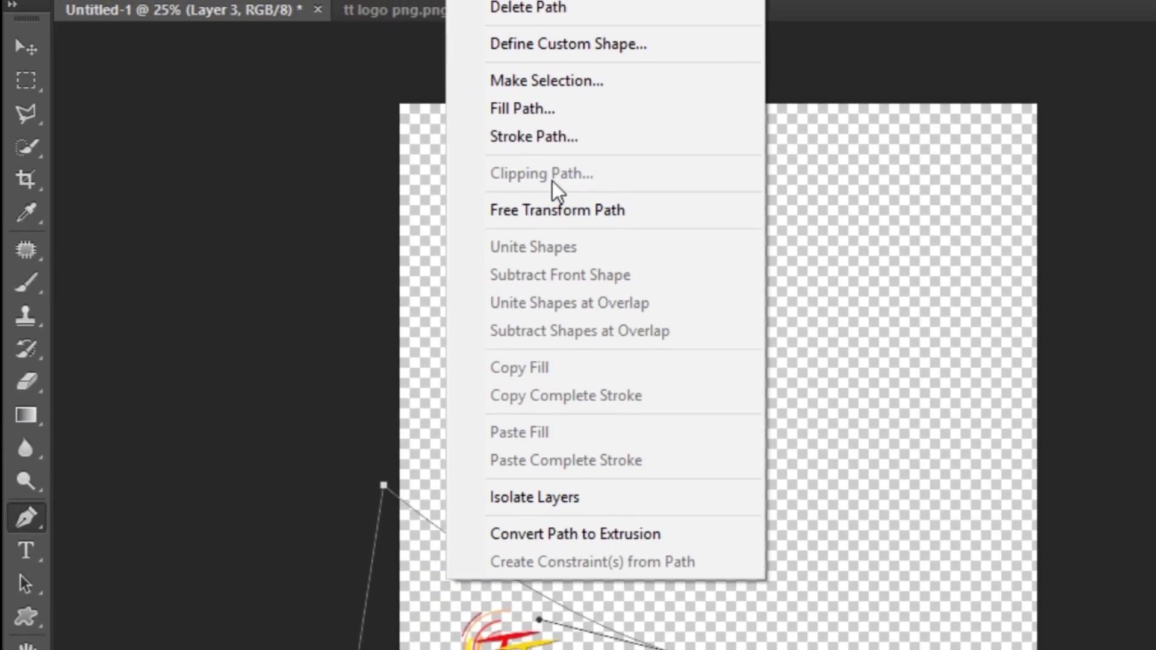
{"action": "left_click", "coordinate": [555, 81]}
{"action": "left_click", "coordinate": [1005, 187]}
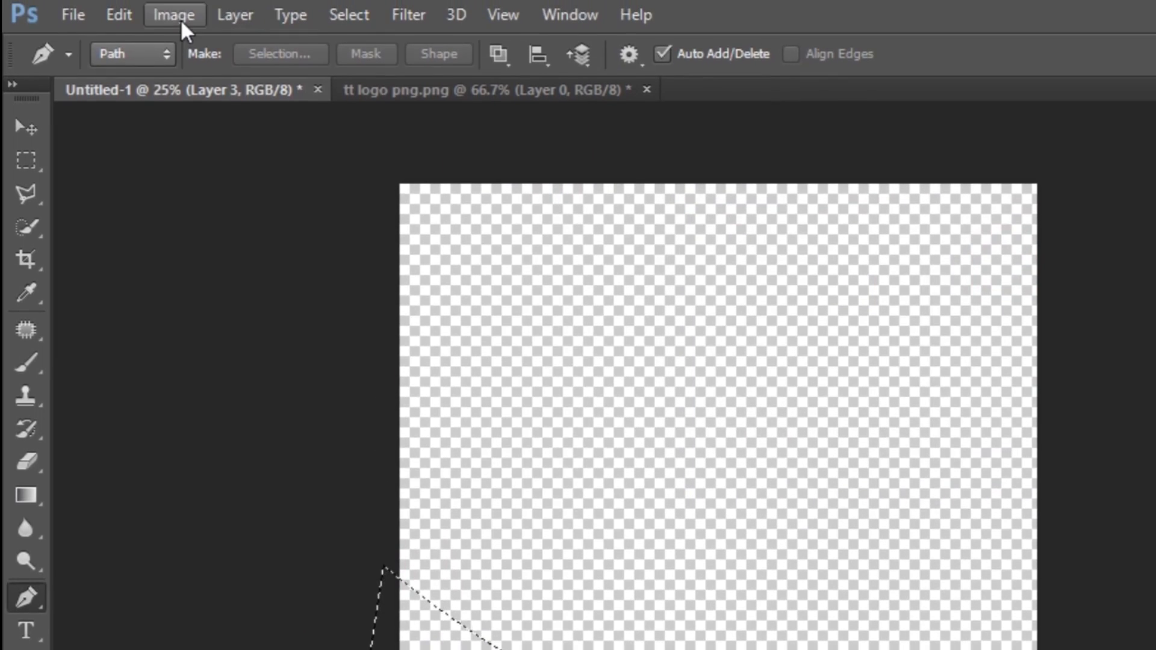
Fill the selection with black, keep the logo layer above it, and deselect
{"action": "left_click", "coordinate": [123, 12]}
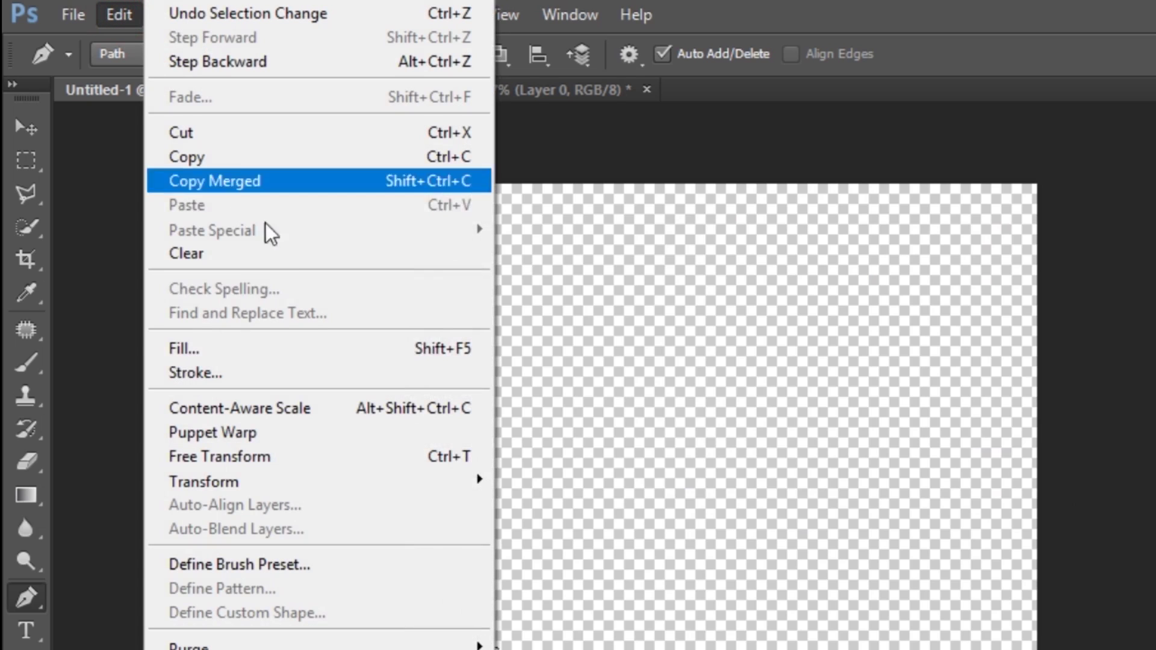
{"action": "left_click", "coordinate": [231, 349]}
{"action": "left_click", "coordinate": [872, 291]}
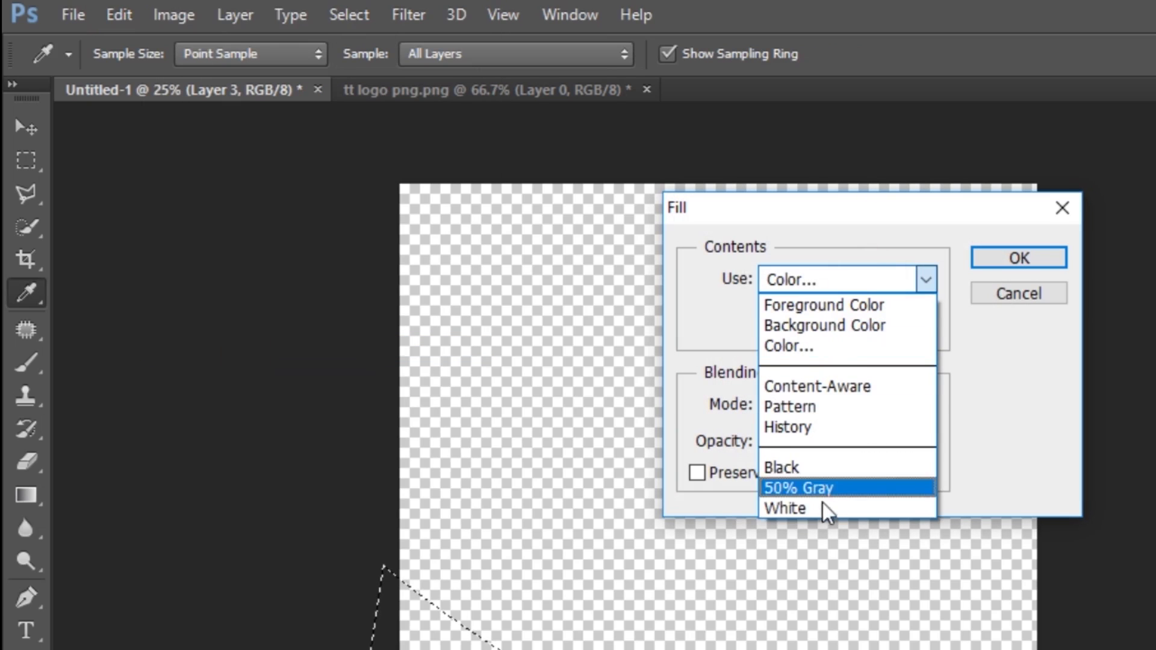
{"action": "left_click", "coordinate": [782, 467]}
{"action": "left_click", "coordinate": [1037, 258]}
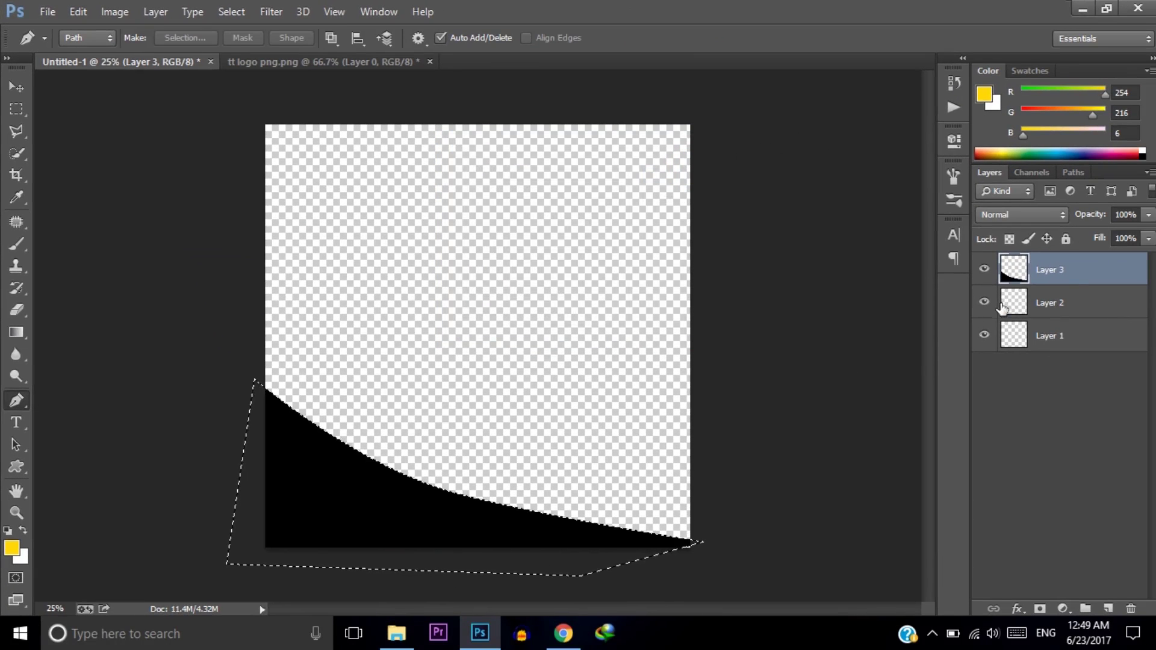
{"action": "left_click_drag", "start_coordinate": [1071, 272], "coordinate": [1084, 314]}
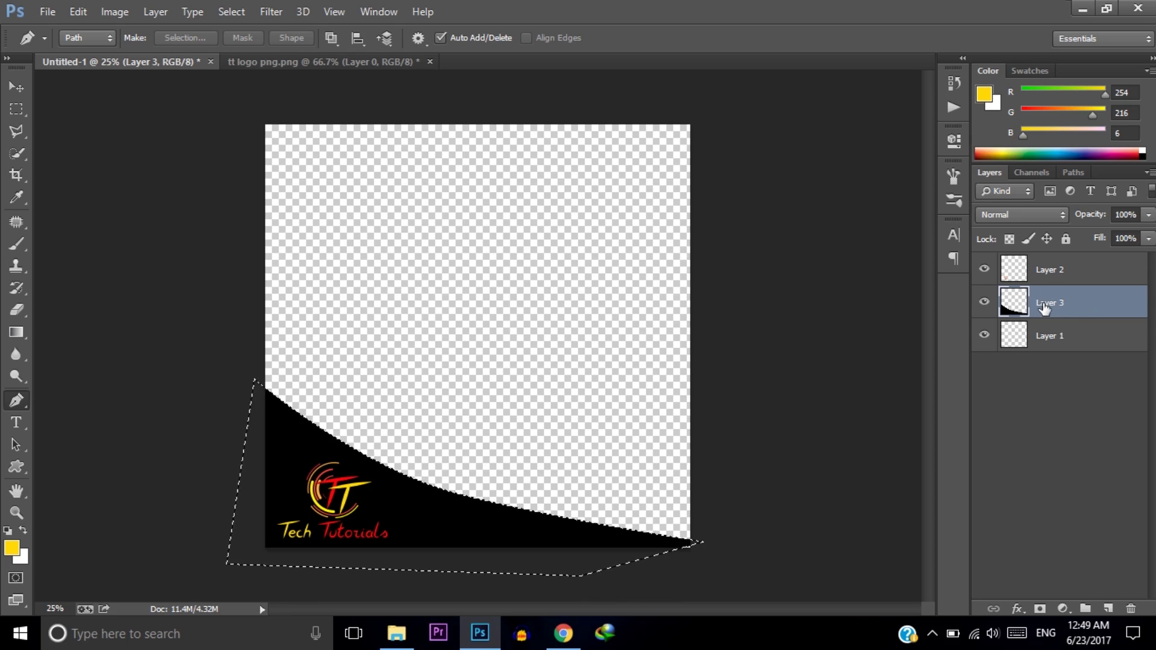
{"action": "key", "text": "ctrl+d"}
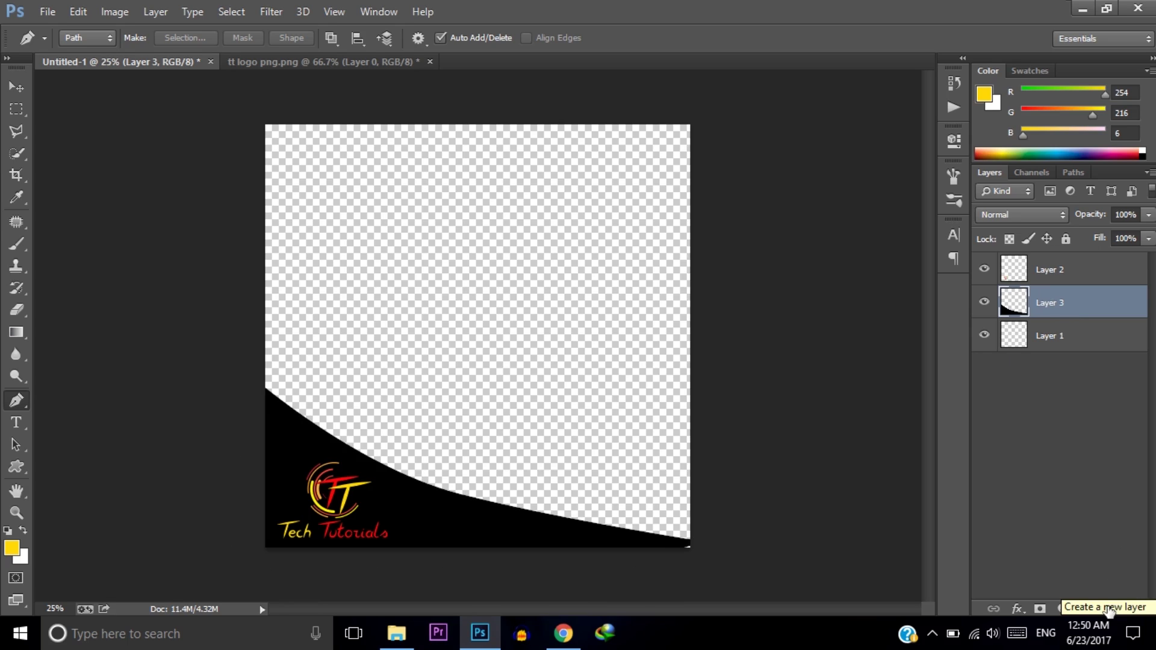
Add Layer 4, pen a closed curve across the bottom-right corner, and convert it to a selection
{"action": "left_click", "coordinate": [1110, 610]}
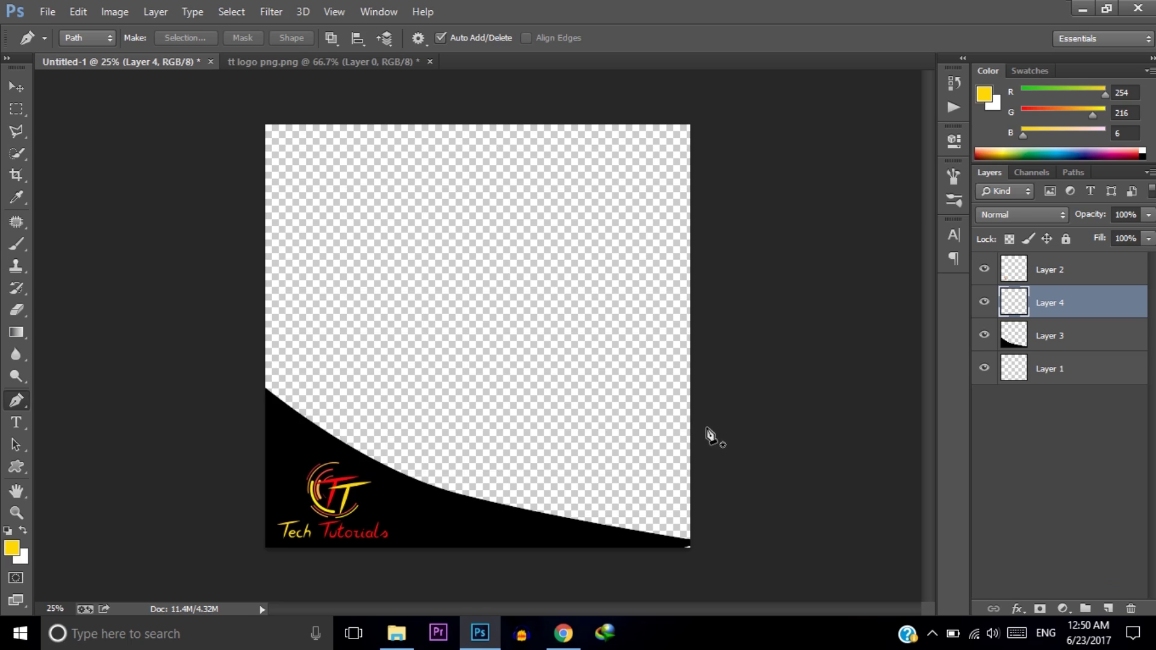
{"action": "left_click", "coordinate": [710, 417]}
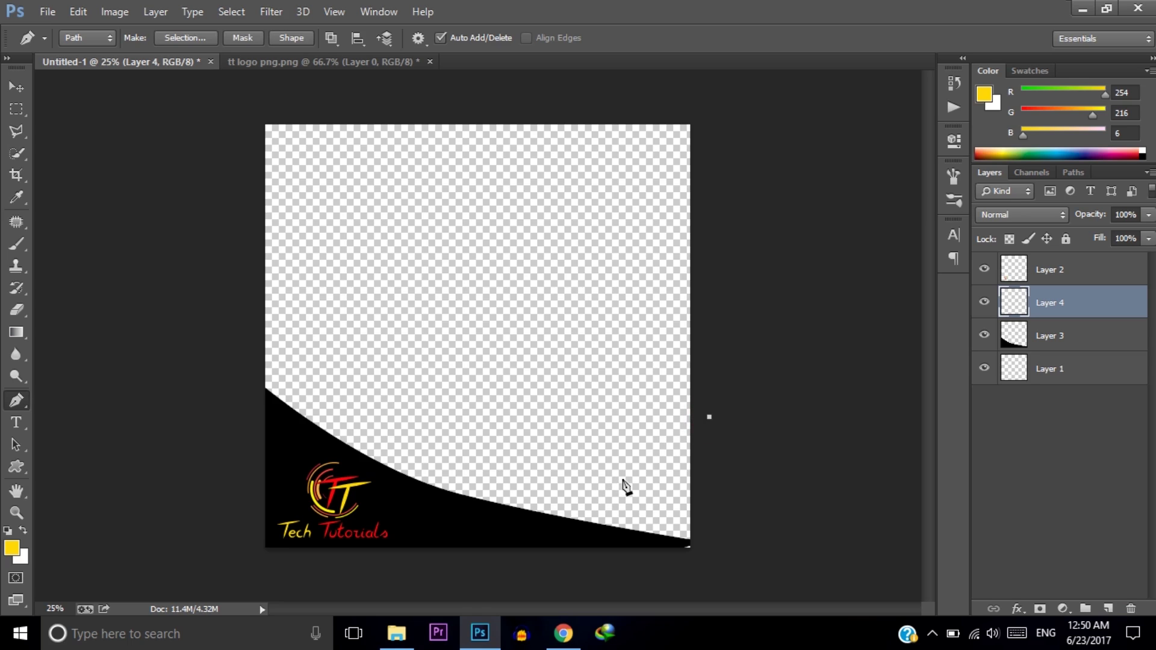
{"action": "left_click_drag", "start_coordinate": [623, 478], "coordinate": [544, 504]}
{"action": "left_click_drag", "start_coordinate": [478, 525], "coordinate": [448, 528]}
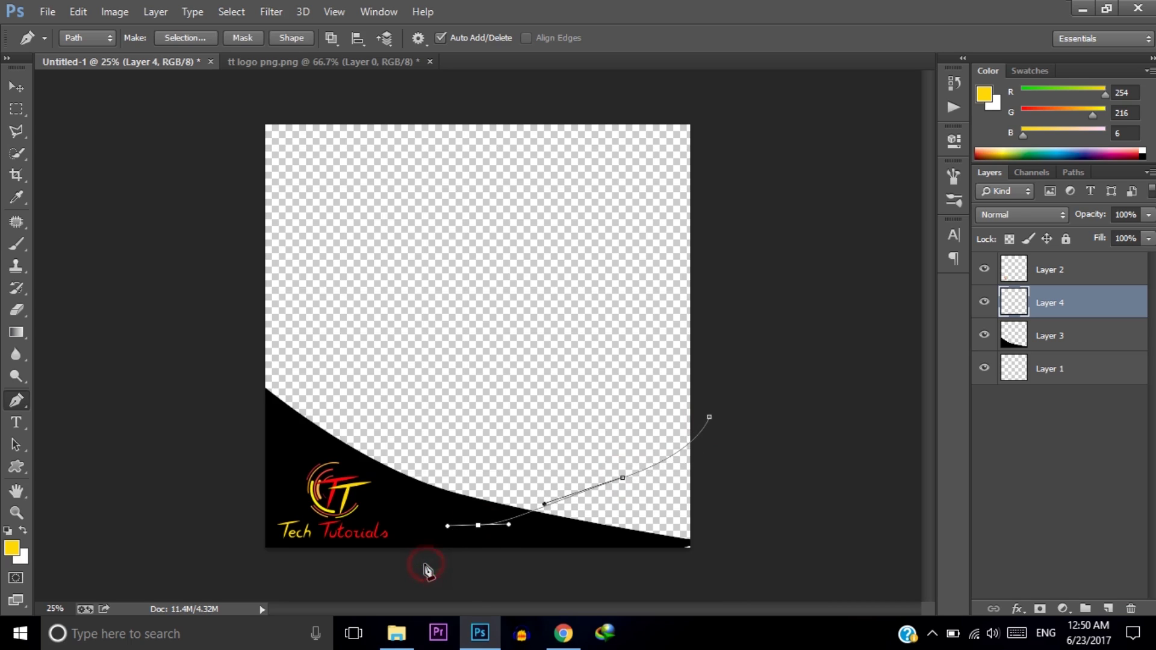
{"action": "left_click", "coordinate": [426, 564]}
{"action": "left_click", "coordinate": [753, 569]}
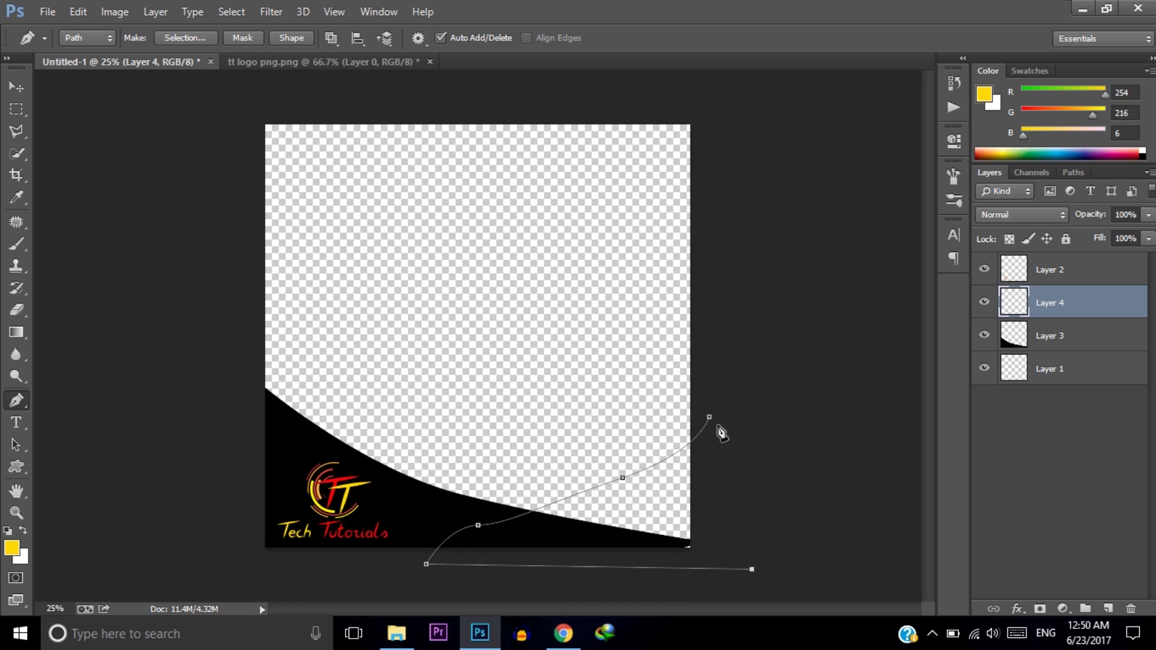
{"action": "left_click", "coordinate": [710, 418]}
{"action": "right_click", "coordinate": [683, 504]}
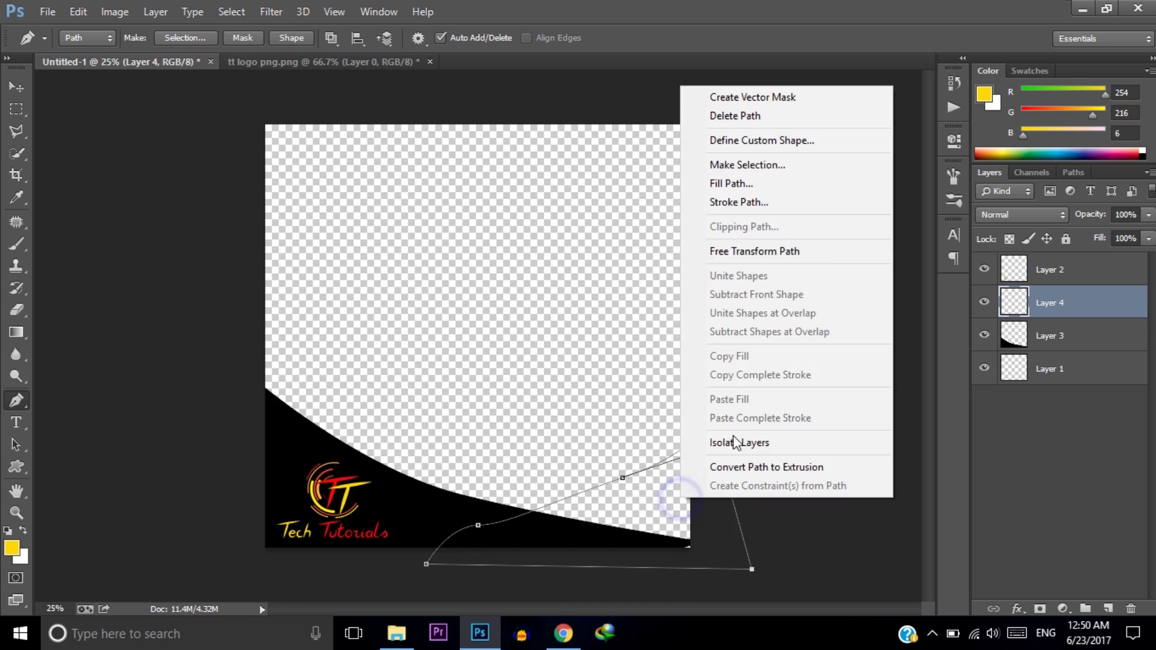
{"action": "left_click", "coordinate": [762, 165]}
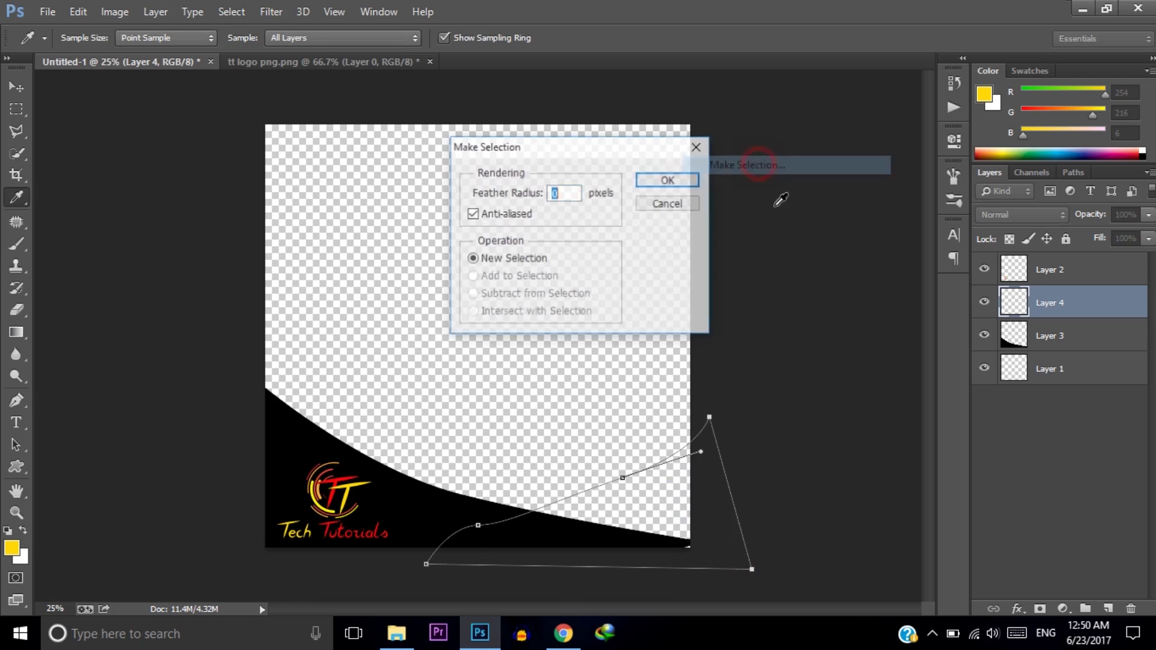
{"action": "left_click", "coordinate": [667, 179]}
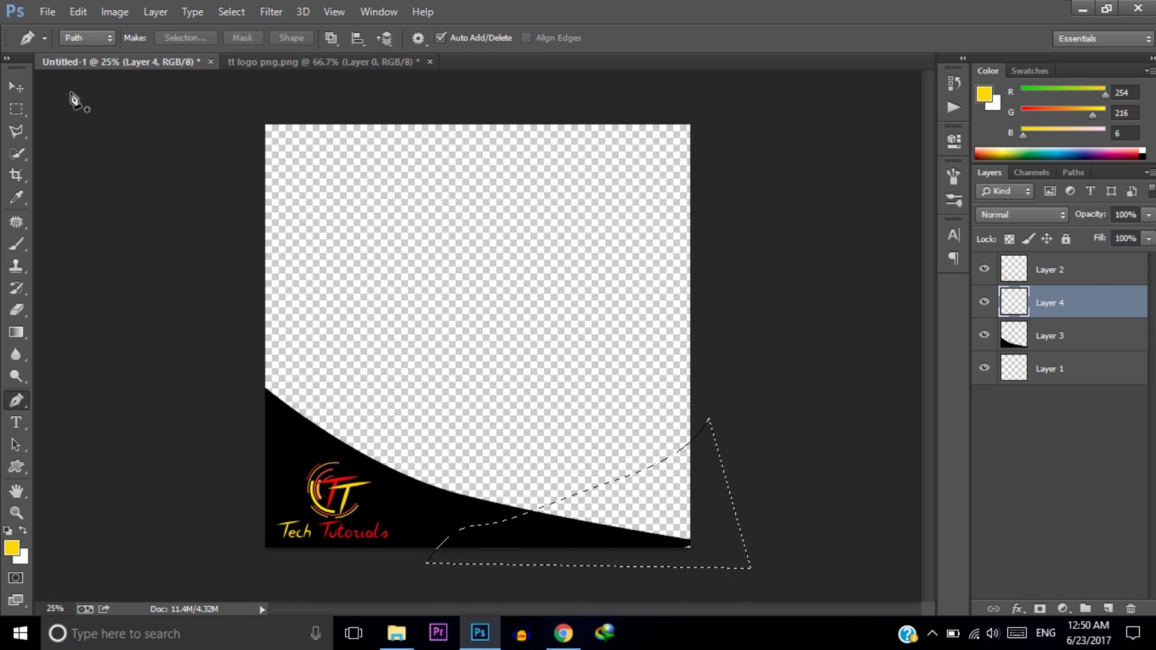
Fill the bottom-right selection with a custom dark blue colour
{"action": "left_click", "coordinate": [78, 11]}
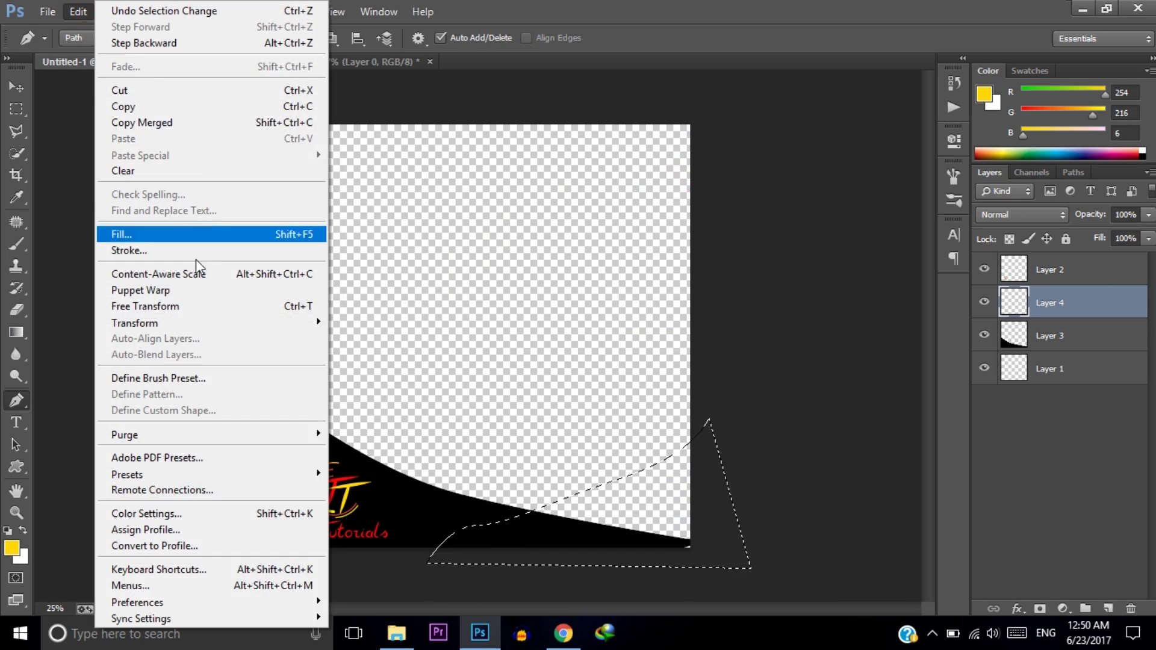
{"action": "left_click", "coordinate": [154, 230]}
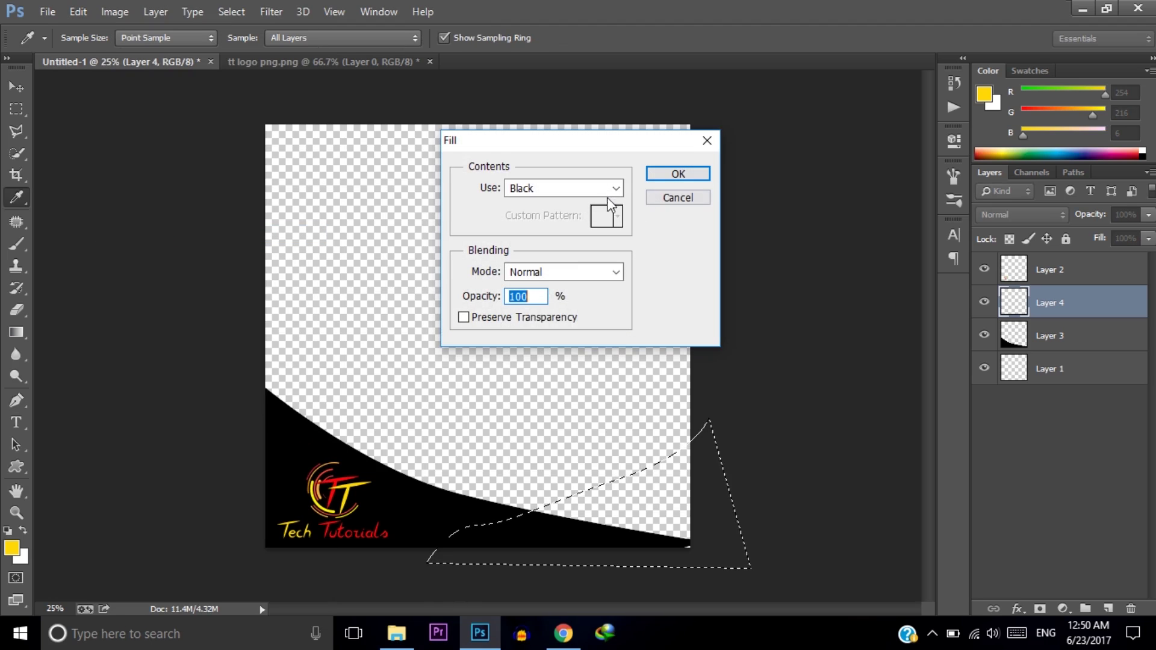
{"action": "left_click", "coordinate": [598, 186]}
{"action": "left_click", "coordinate": [545, 240]}
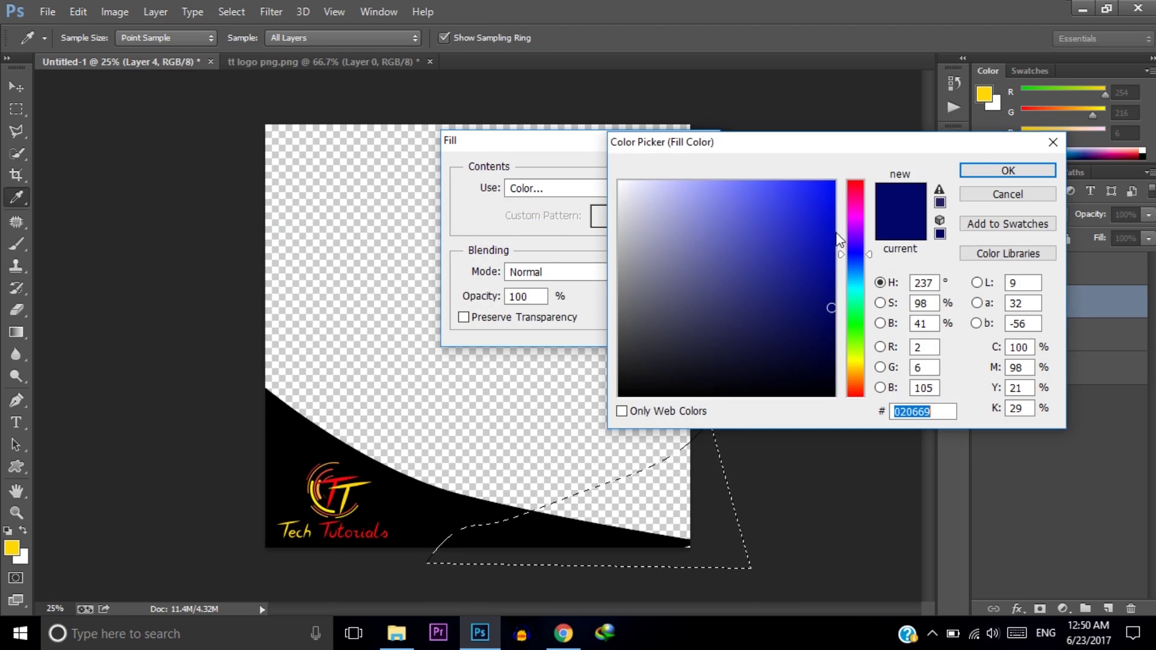
{"action": "left_click", "coordinate": [829, 260]}
{"action": "left_click", "coordinate": [1007, 173]}
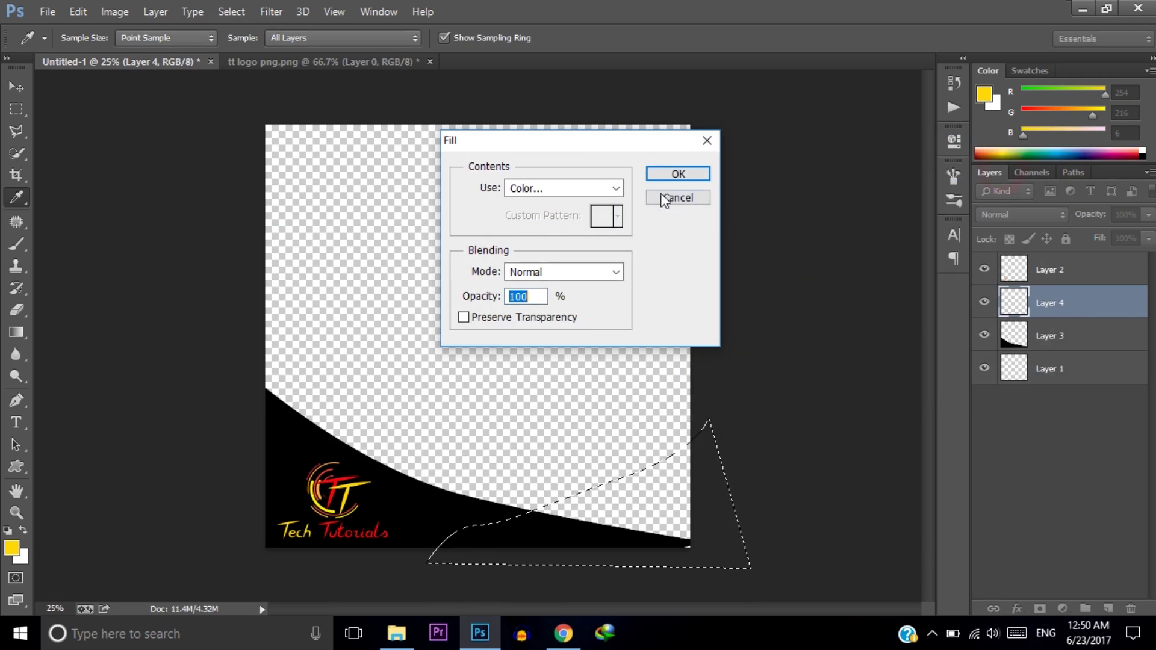
{"action": "left_click", "coordinate": [675, 173]}
Move Layer 4 below Layer 3 so the blue sits behind the black curve, then deselect
{"action": "key", "text": "p"}
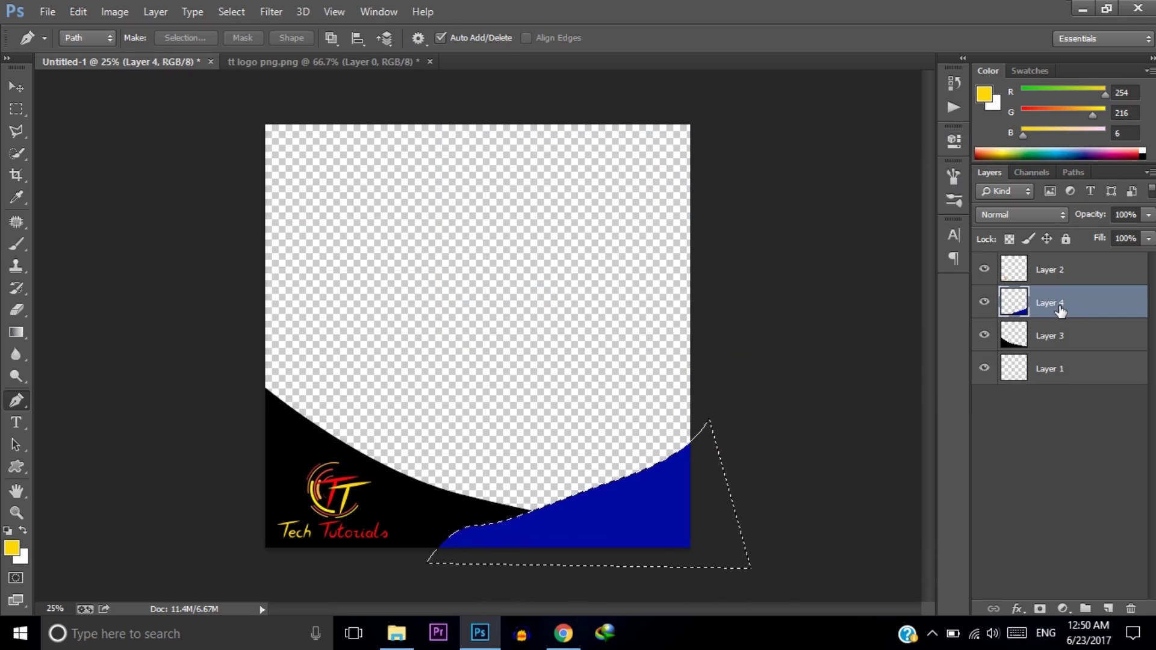
{"action": "left_click_drag", "start_coordinate": [1062, 303], "coordinate": [1075, 336]}
{"action": "left_click_drag", "start_coordinate": [1076, 343], "coordinate": [1078, 343]}
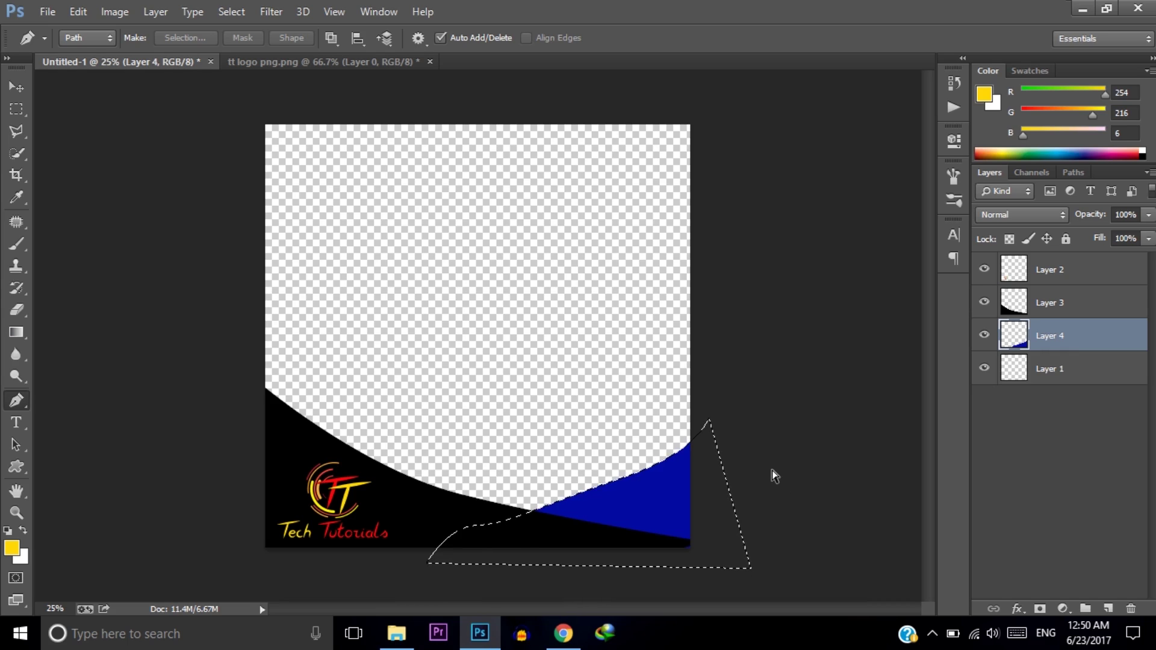
{"action": "key", "text": "ctrl+d"}
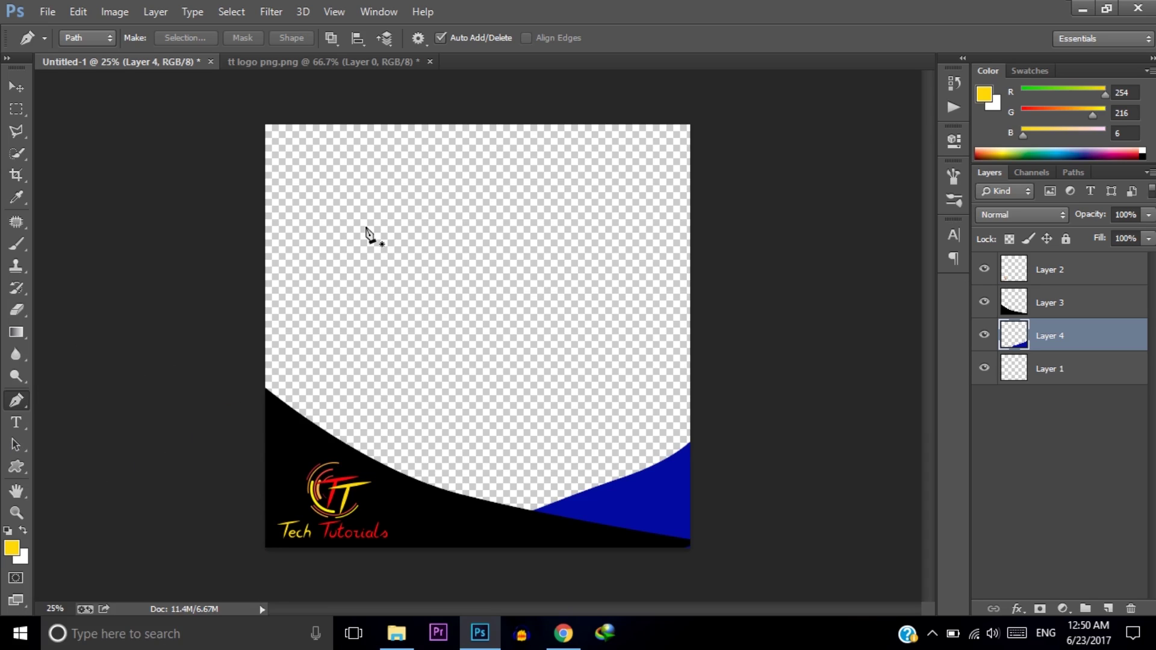
Save the frame design as a PNG named fb frame 2 in the Desktop tt folder
{"action": "left_click", "coordinate": [47, 11]}
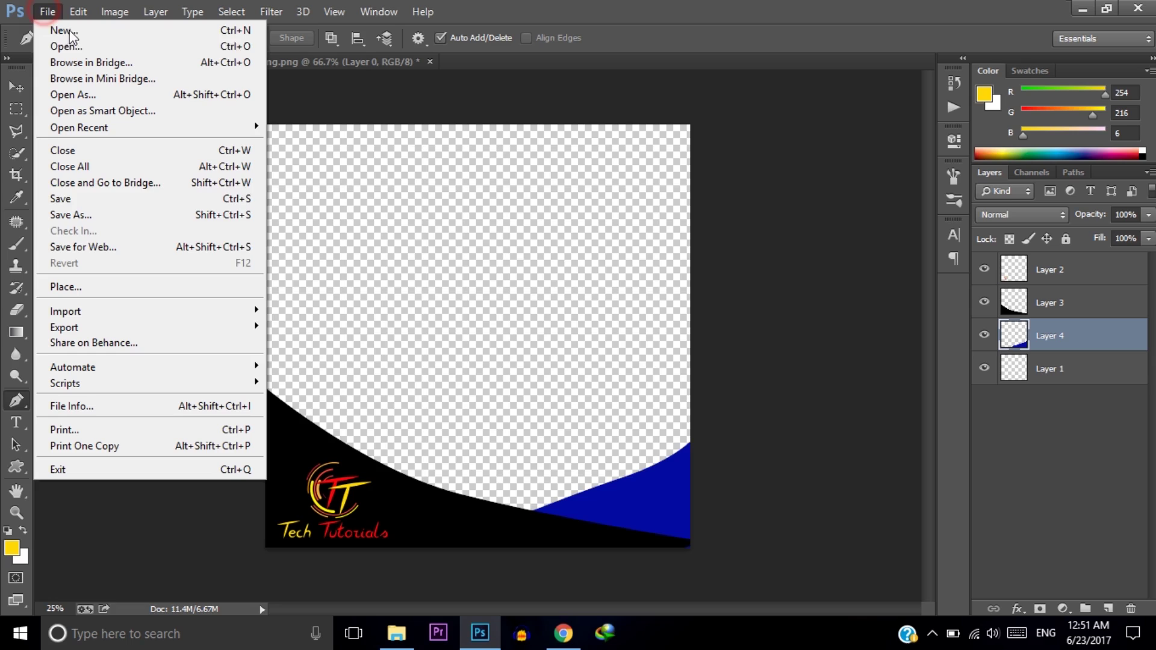
{"action": "left_click", "coordinate": [126, 215]}
{"action": "type", "text": "fb fr"}
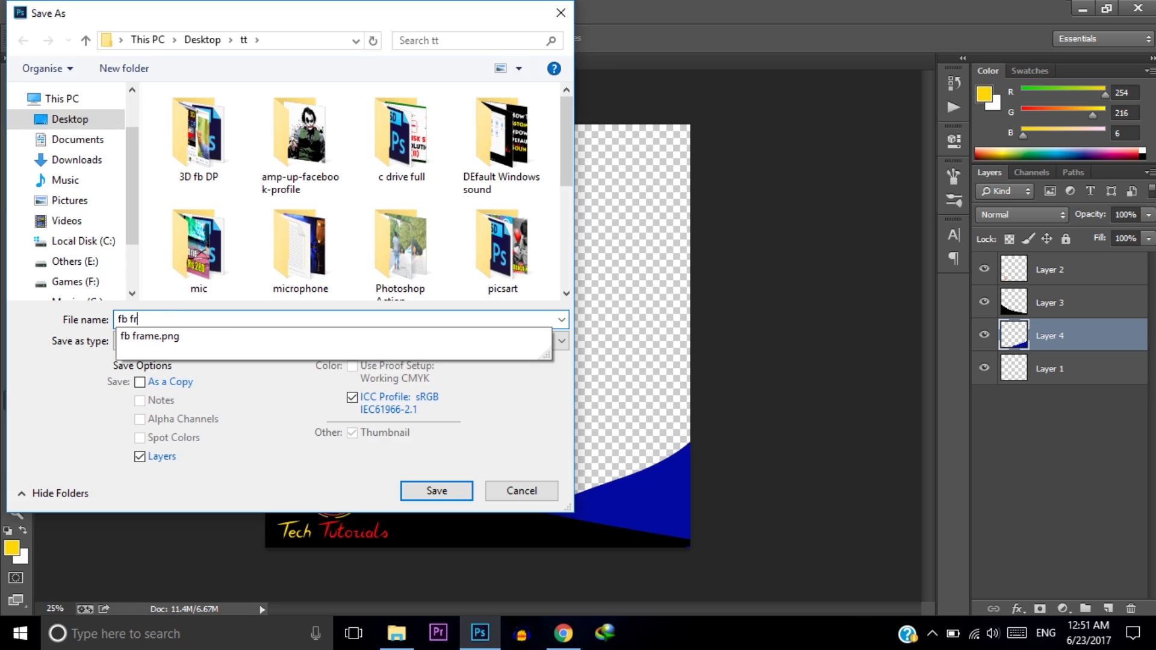
{"action": "type", "text": "ame 2"}
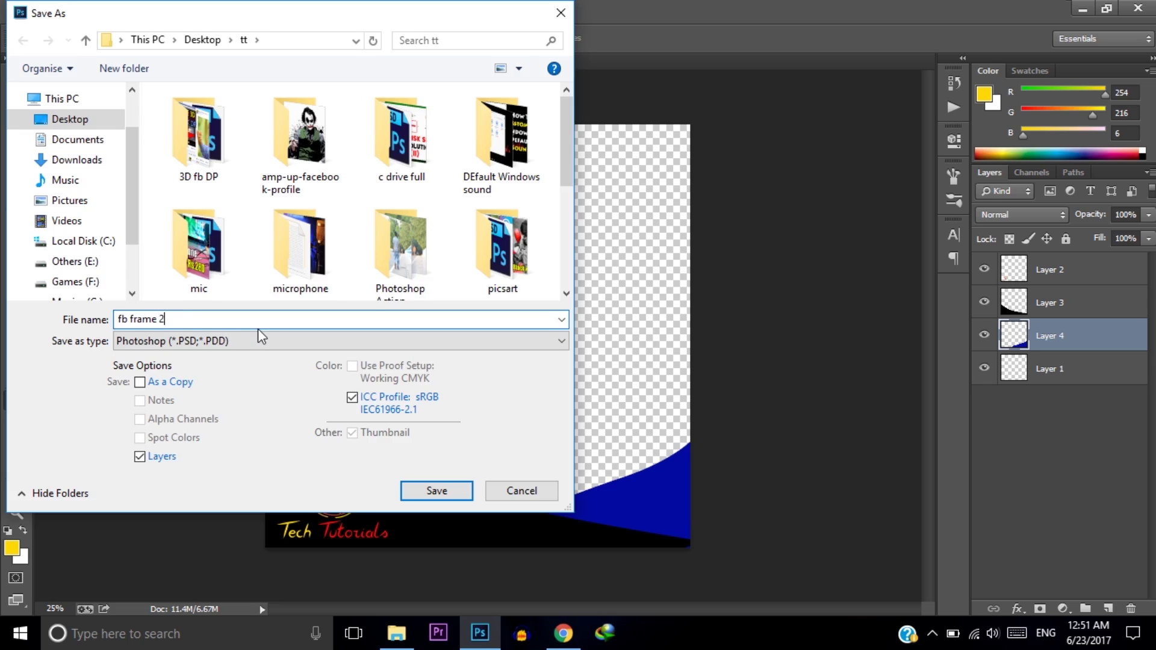
{"action": "left_click", "coordinate": [237, 341]}
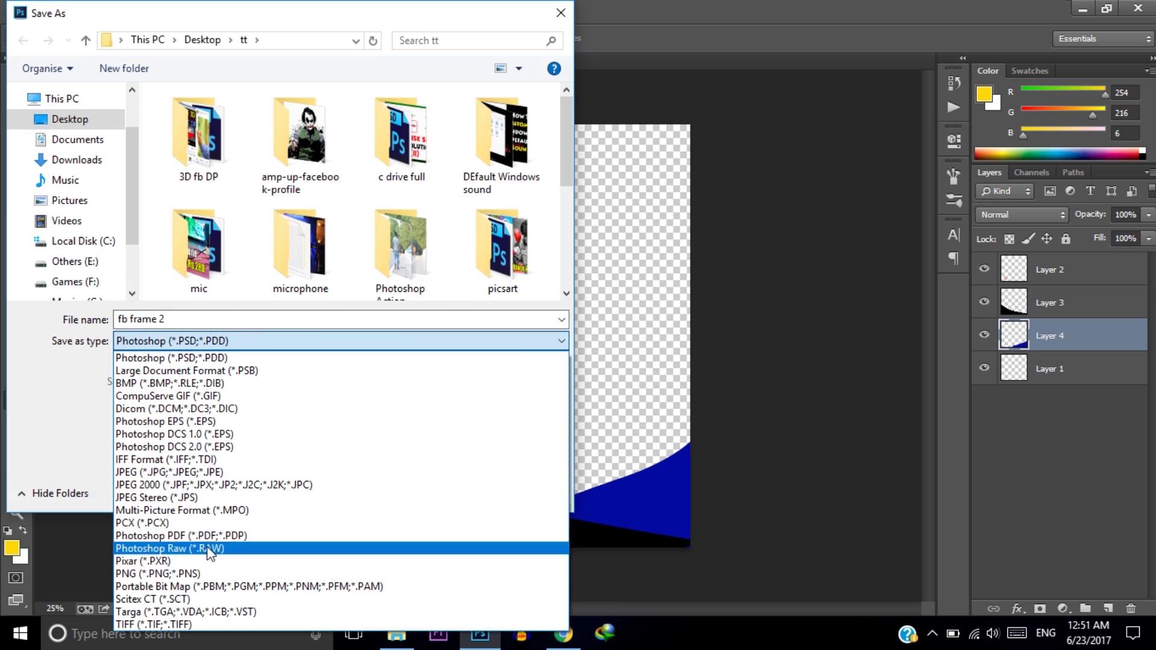
{"action": "left_click", "coordinate": [182, 574]}
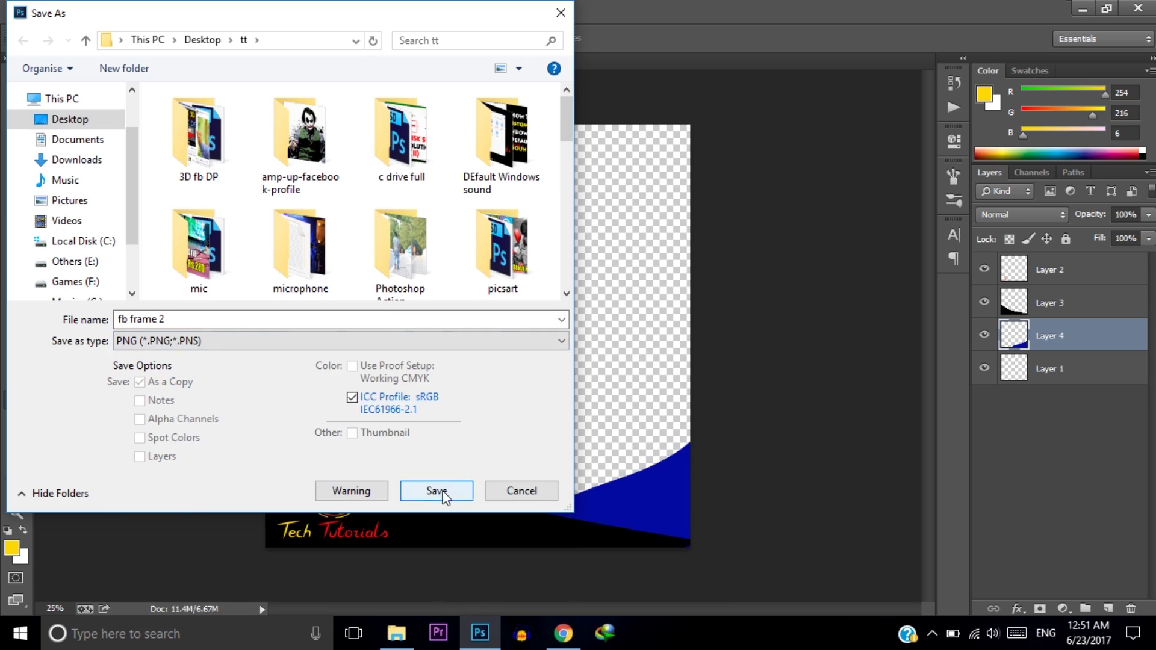
{"action": "left_click", "coordinate": [443, 496]}
{"action": "left_click", "coordinate": [640, 194]}
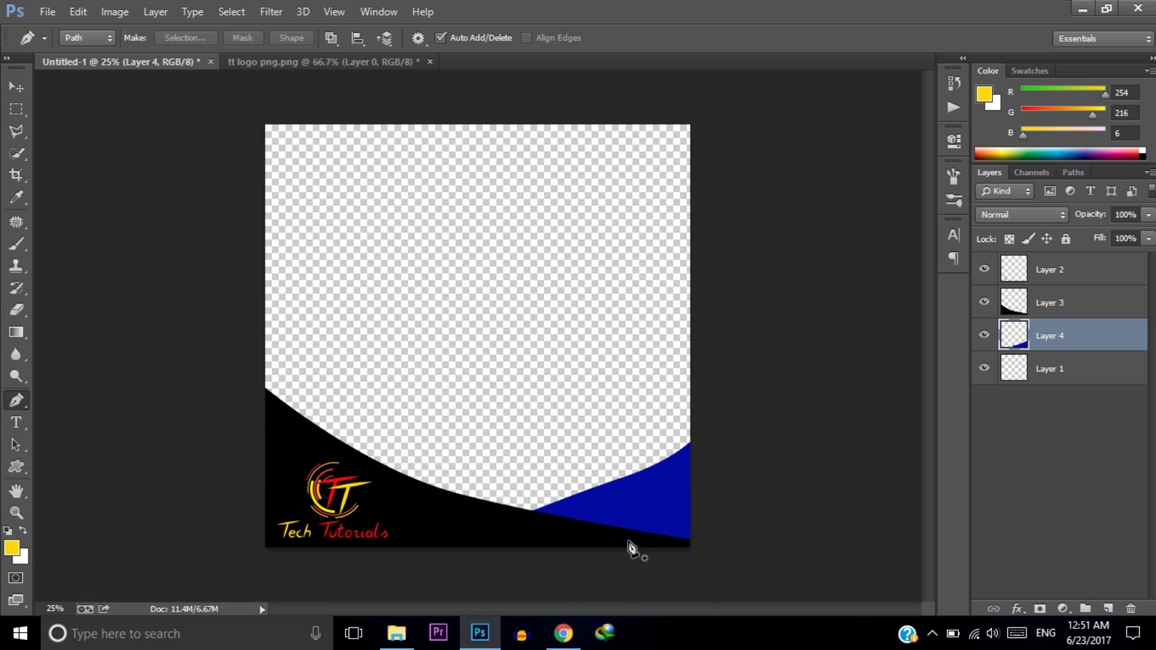
In Chrome, search Facebook for 'camera effect' and open the Camera Effects page
{"action": "left_click", "coordinate": [563, 632]}
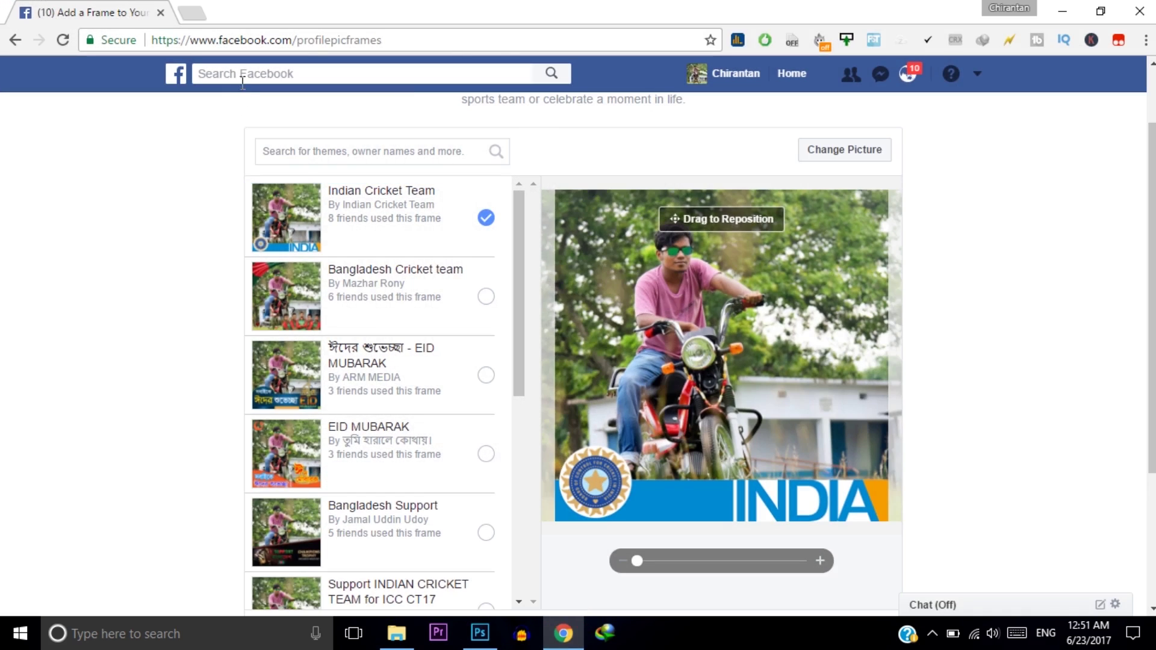
{"action": "left_click", "coordinate": [249, 73]}
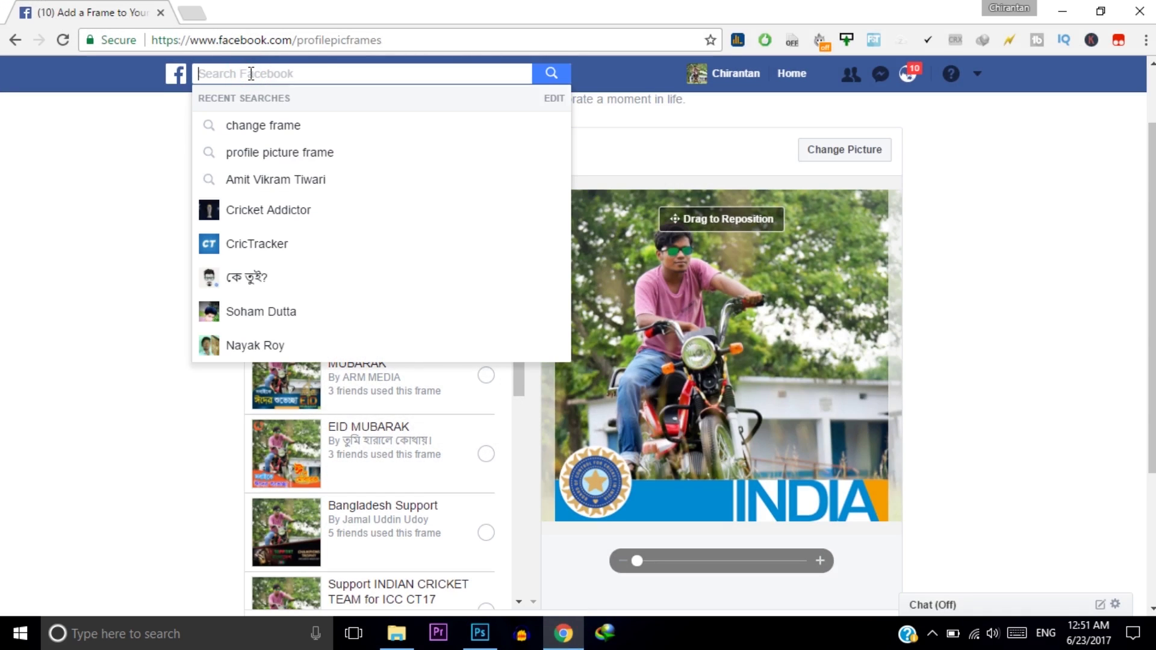
{"action": "type", "text": "camera "}
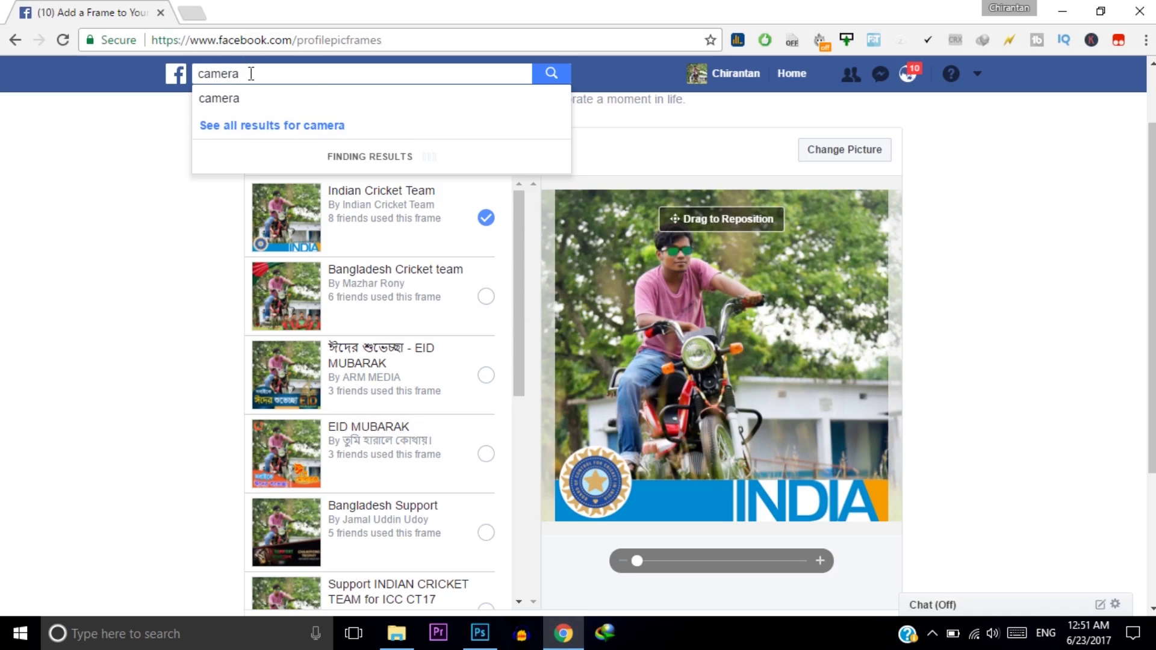
{"action": "type", "text": "effect"}
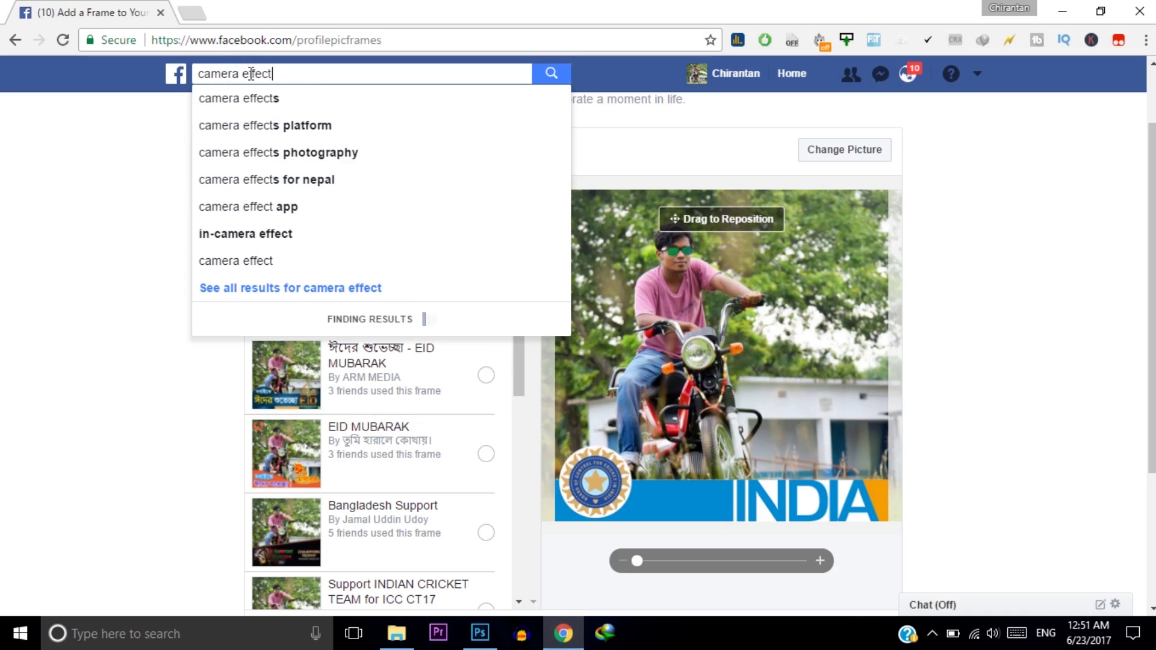
{"action": "left_click", "coordinate": [283, 107]}
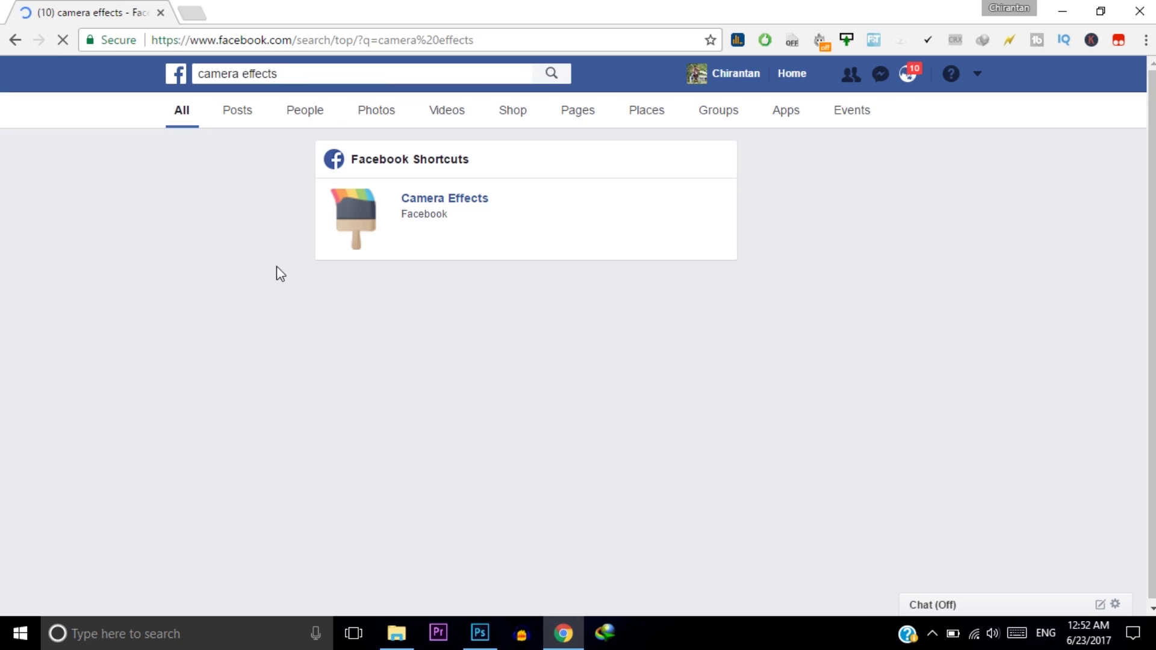
{"action": "left_click", "coordinate": [464, 205]}
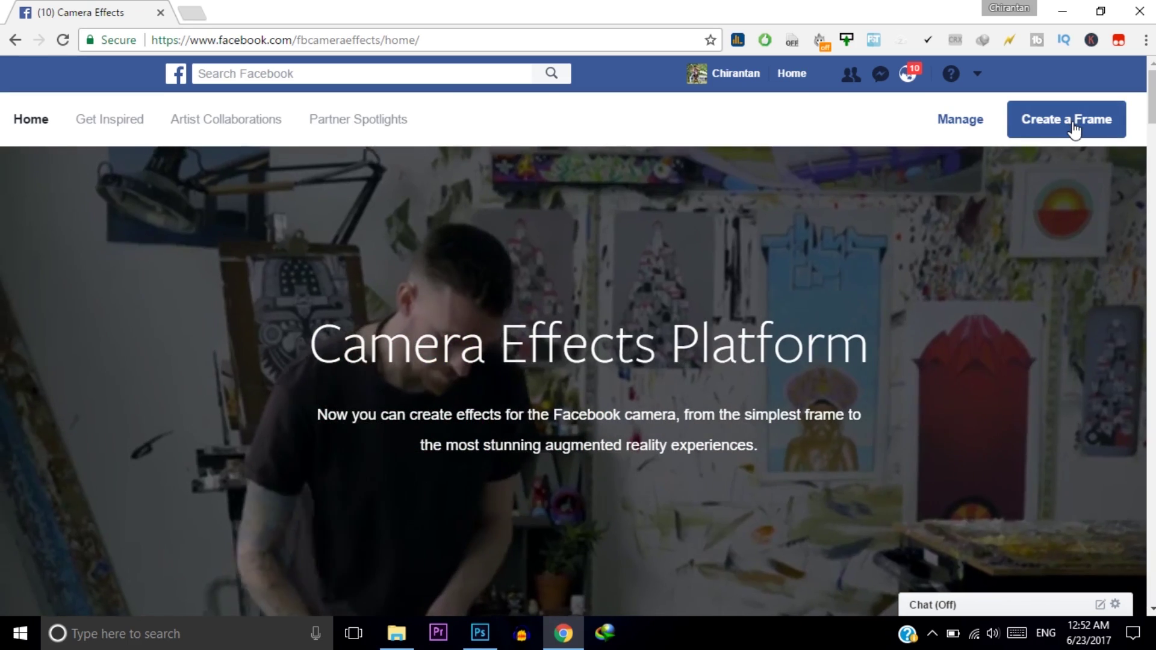
Create a new frame and upload fb frame 2 as the frame art
{"action": "left_click", "coordinate": [1074, 125]}
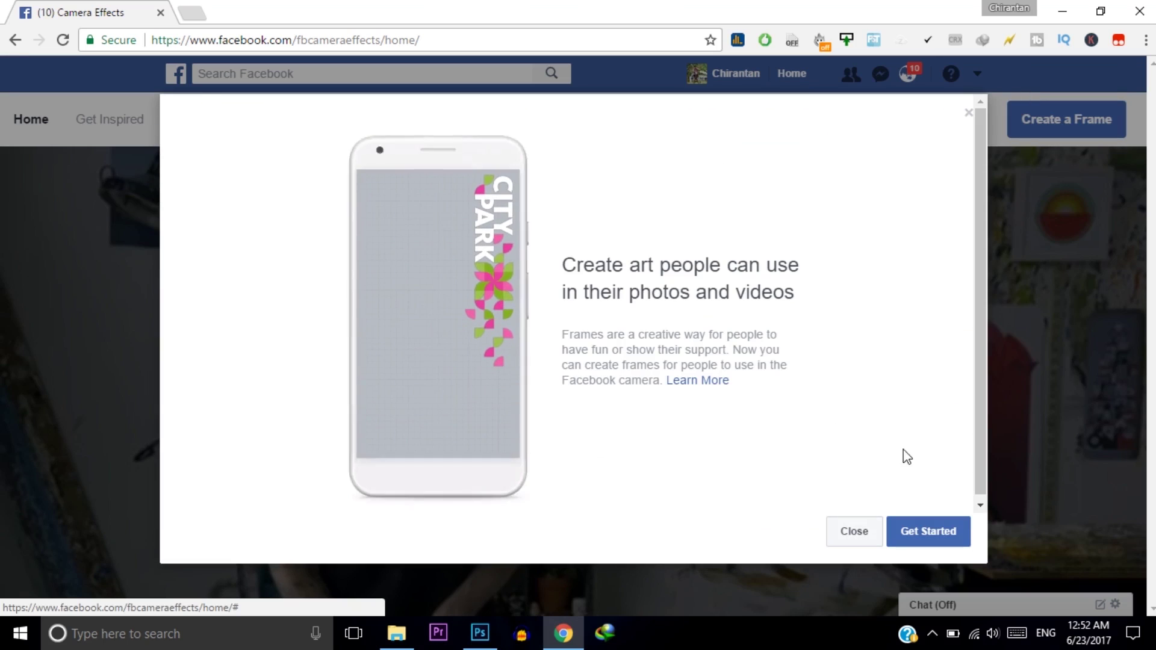
{"action": "left_click", "coordinate": [943, 539]}
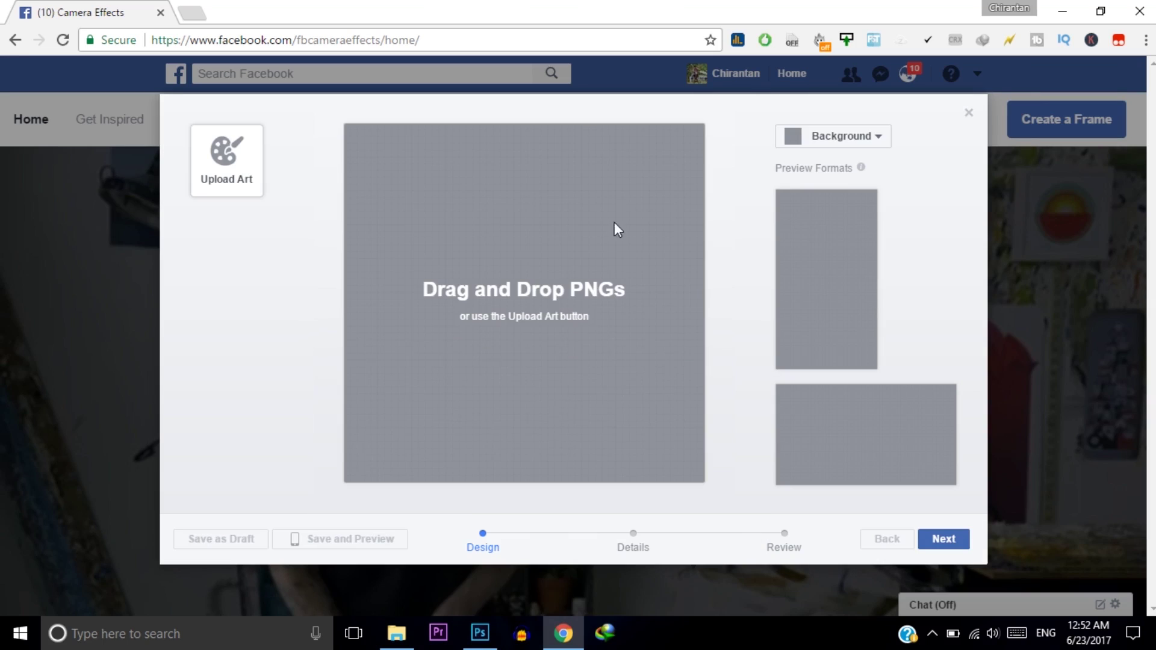
{"action": "left_click", "coordinate": [228, 160]}
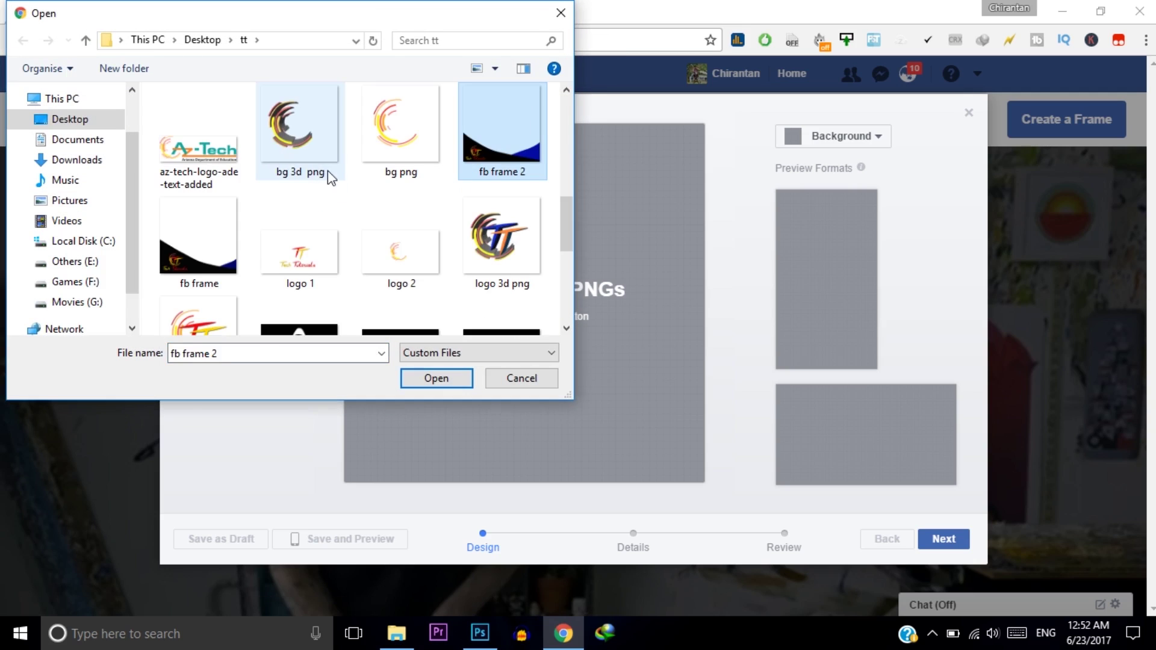
{"action": "double_click", "coordinate": [501, 124]}
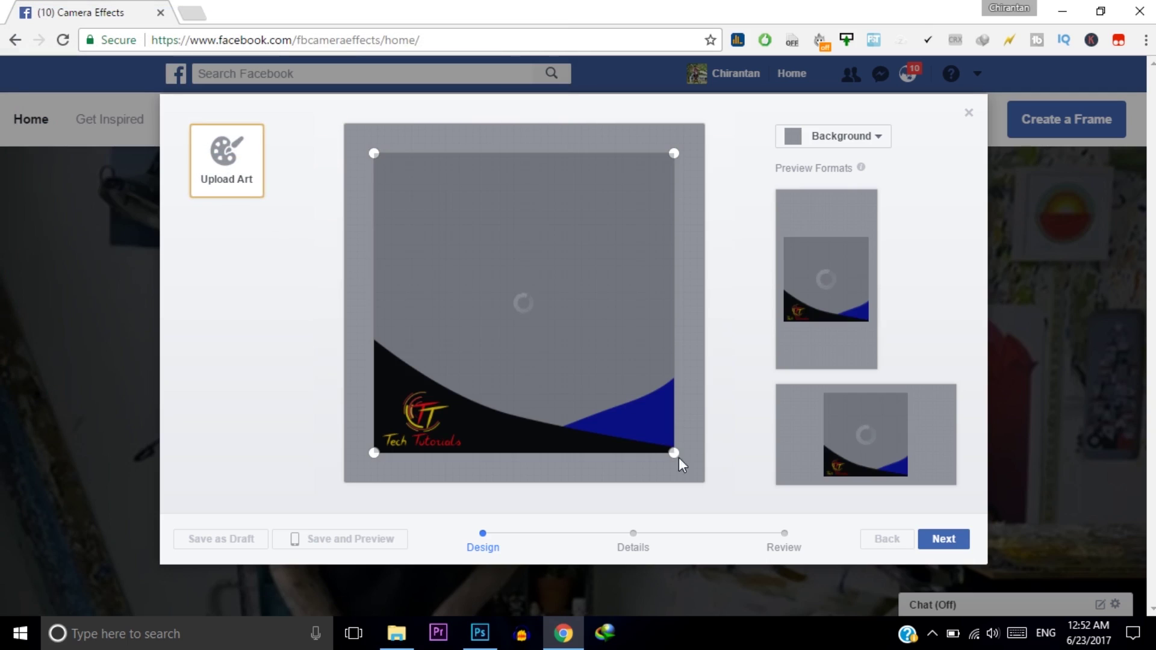
Stretch and center the frame art to fill the canvas, then continue to the Details step
{"action": "left_click_drag", "start_coordinate": [676, 454], "coordinate": [711, 488]}
{"action": "left_click_drag", "start_coordinate": [368, 150], "coordinate": [337, 118]}
{"action": "left_click_drag", "start_coordinate": [684, 359], "coordinate": [641, 347]}
{"action": "mouse_move", "coordinate": [875, 429]}
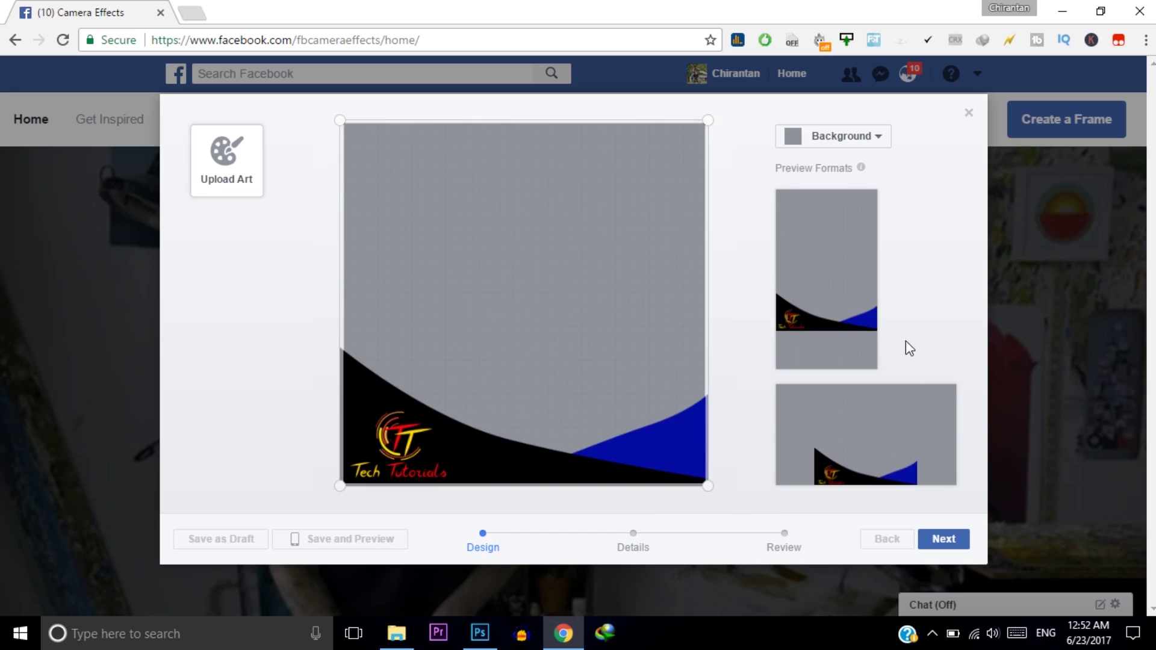
{"action": "left_click", "coordinate": [935, 310]}
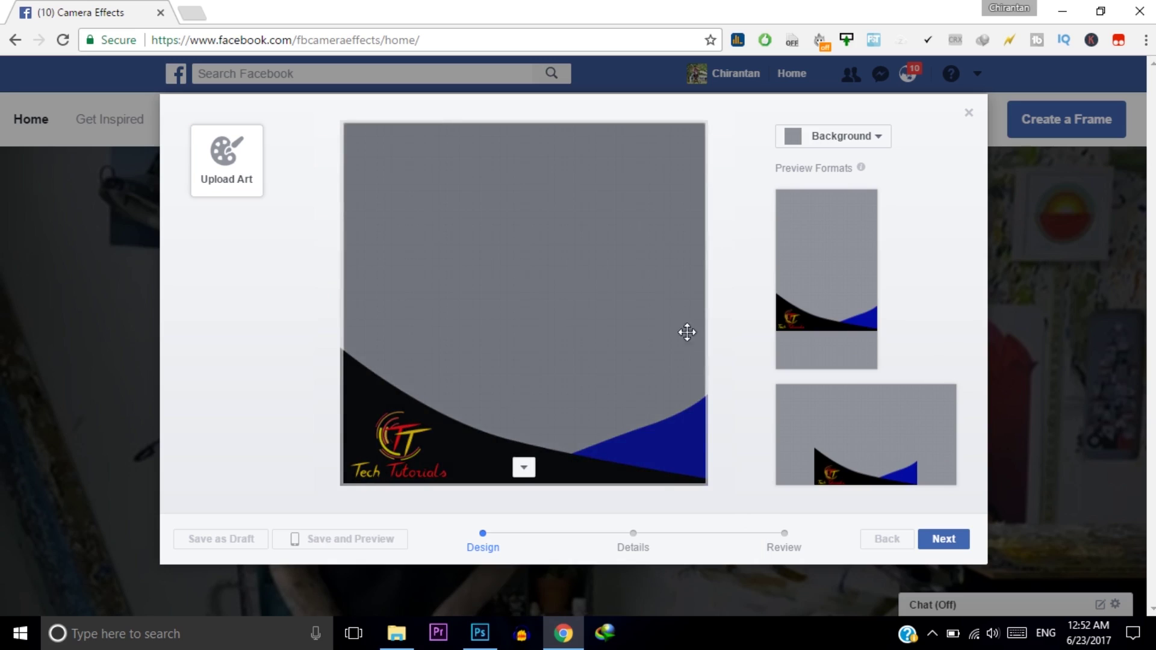
{"action": "left_click", "coordinate": [944, 539]}
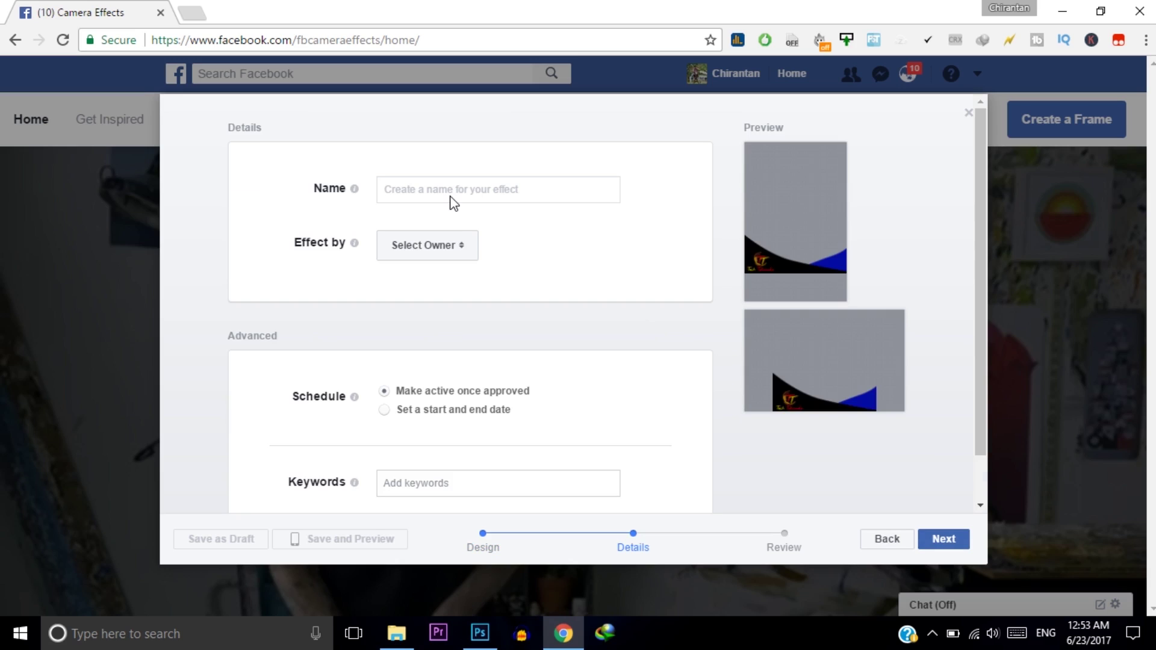
Enter 'Tech Tutorials' as the frame name, pick the Tech Tutorials page as owner, and continue to Review
{"action": "left_click", "coordinate": [453, 203]}
{"action": "type", "text": "Tech Tutorials"}
{"action": "left_click", "coordinate": [433, 249]}
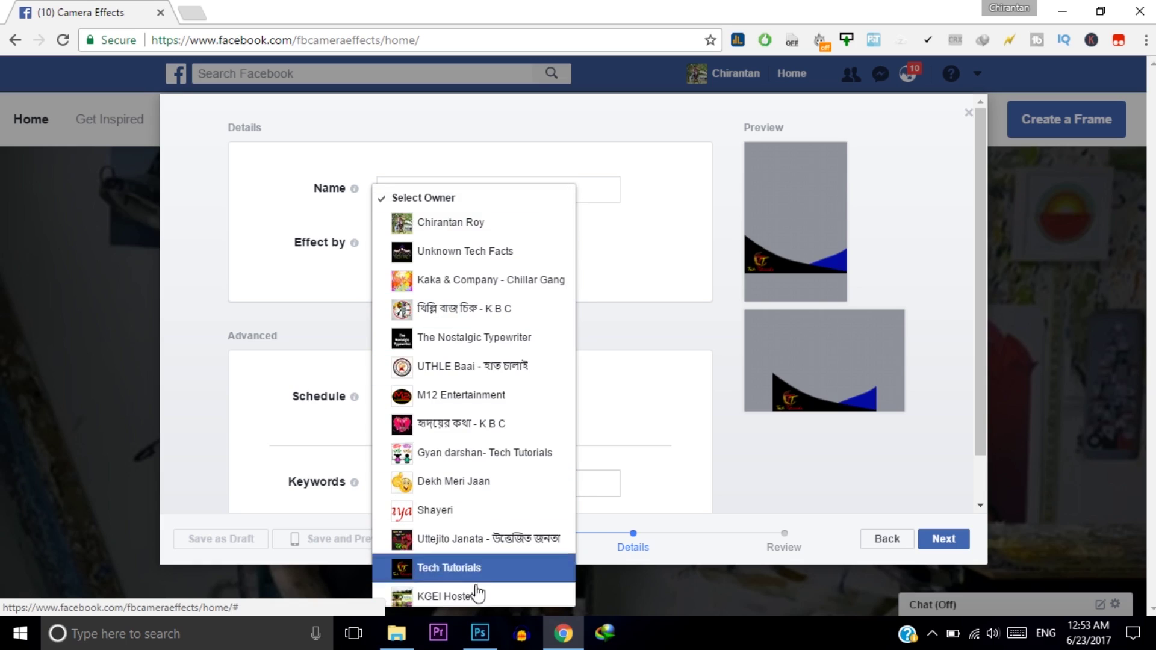
{"action": "left_click", "coordinate": [468, 570]}
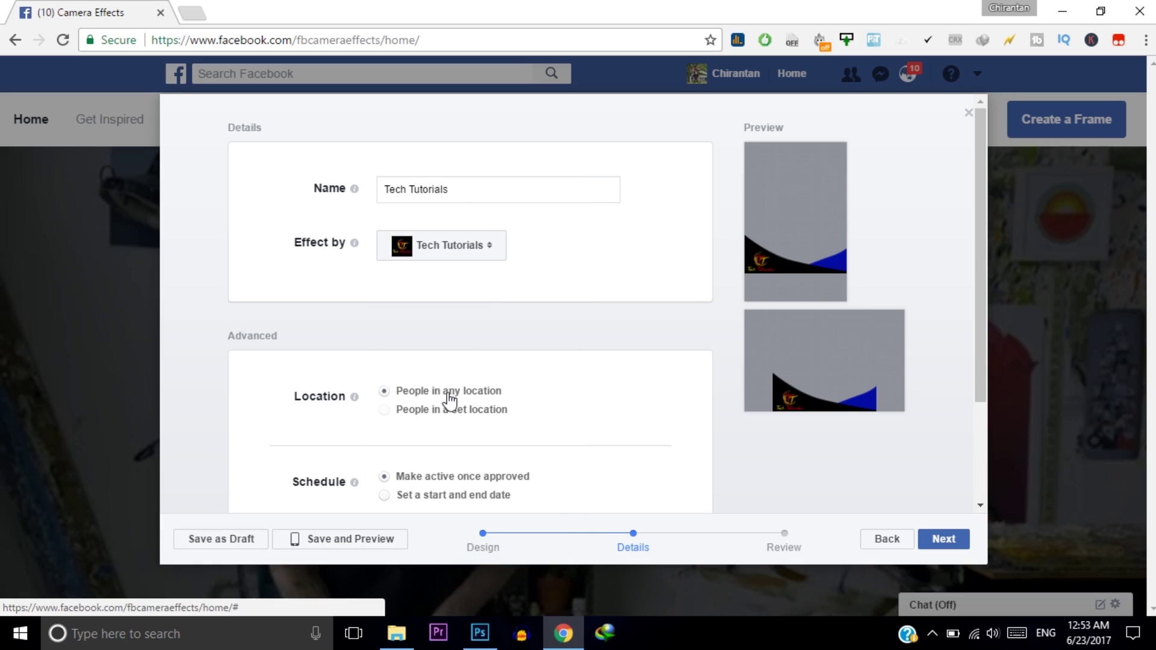
{"action": "scroll", "coordinate": [627, 475], "scroll_direction": "down", "scroll_amount": 3}
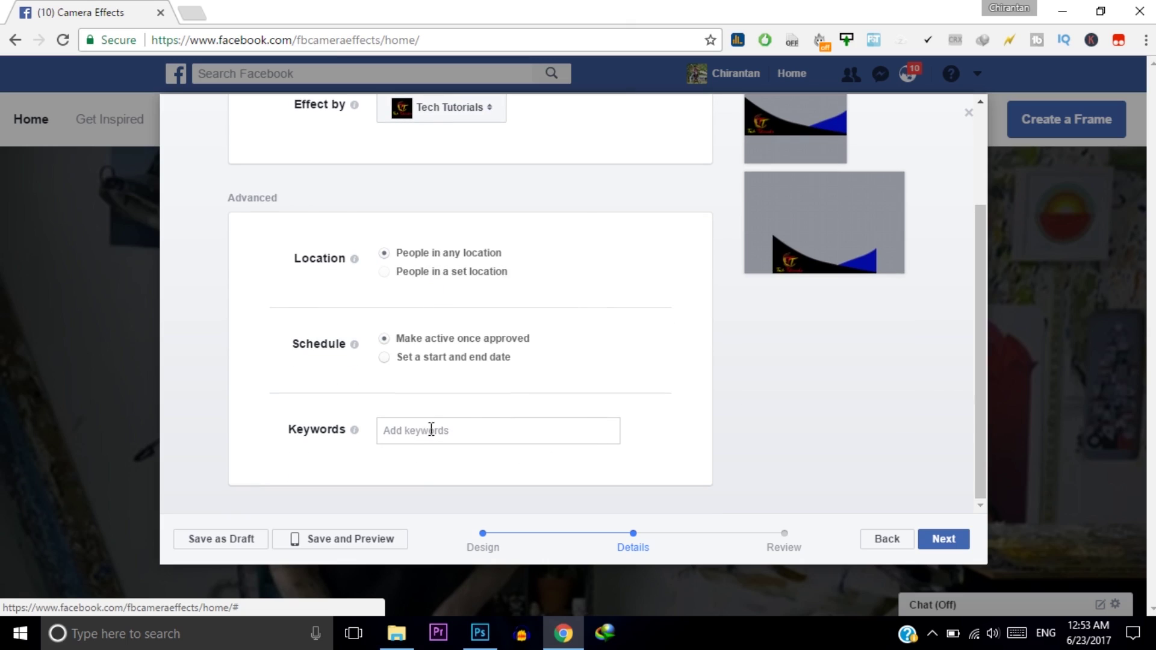
{"action": "left_click", "coordinate": [947, 540]}
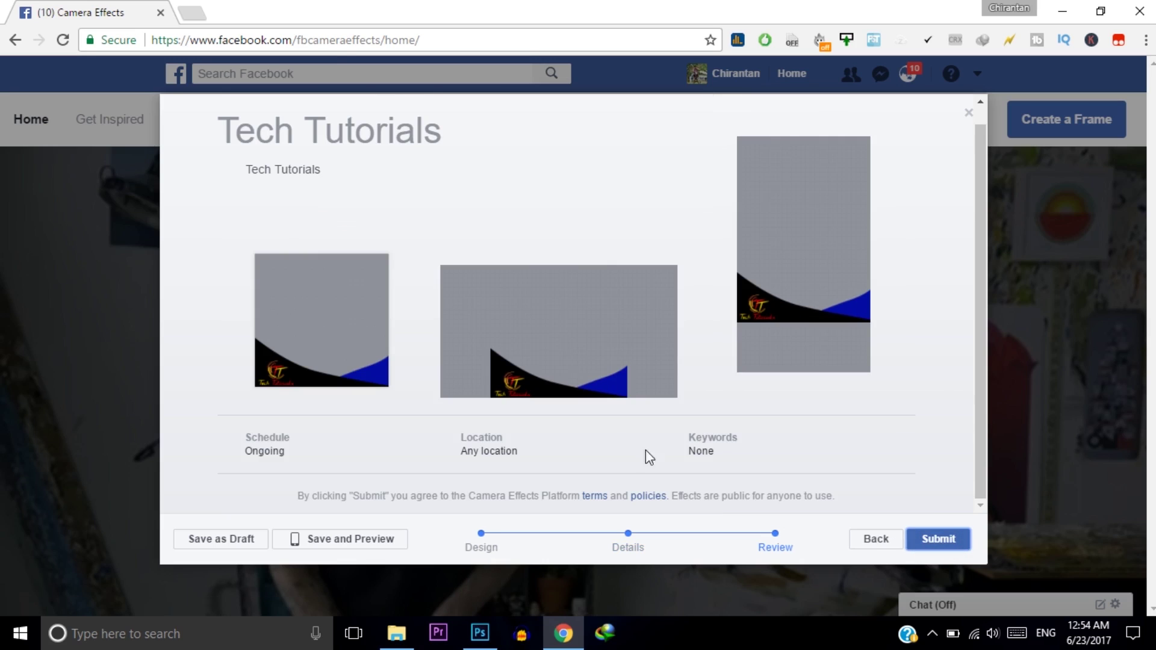
Submit the Tech Tutorials frame, confirm with OK in the Submit Frame dialog, and finish with Done
{"action": "left_click", "coordinate": [950, 543]}
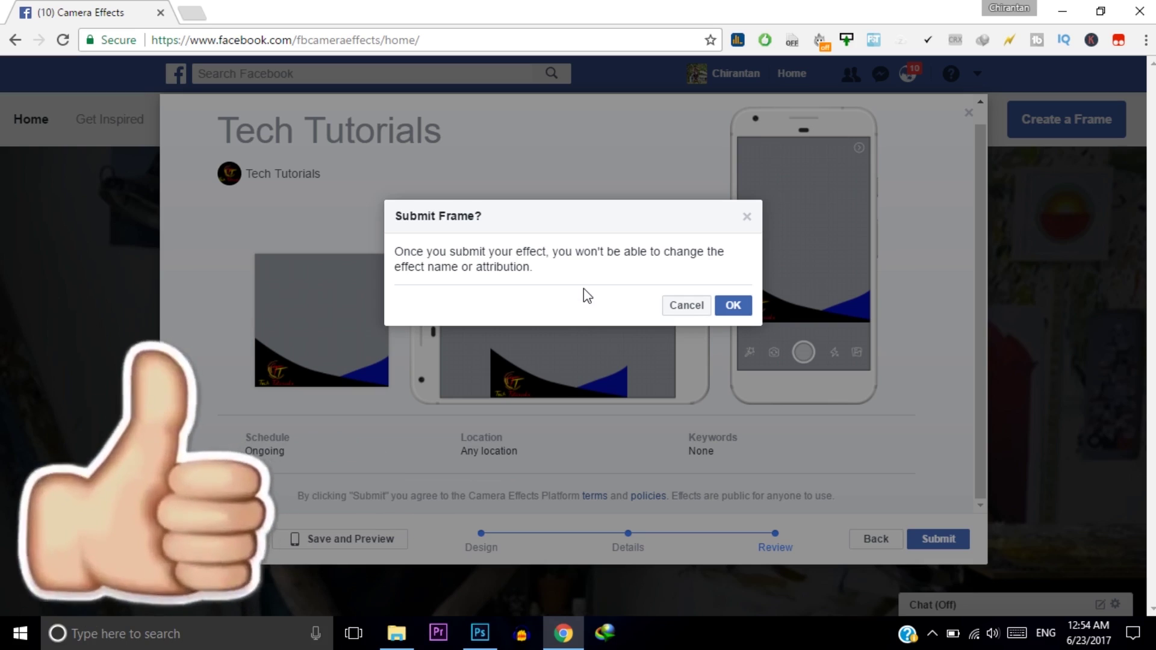
{"action": "left_click", "coordinate": [730, 307]}
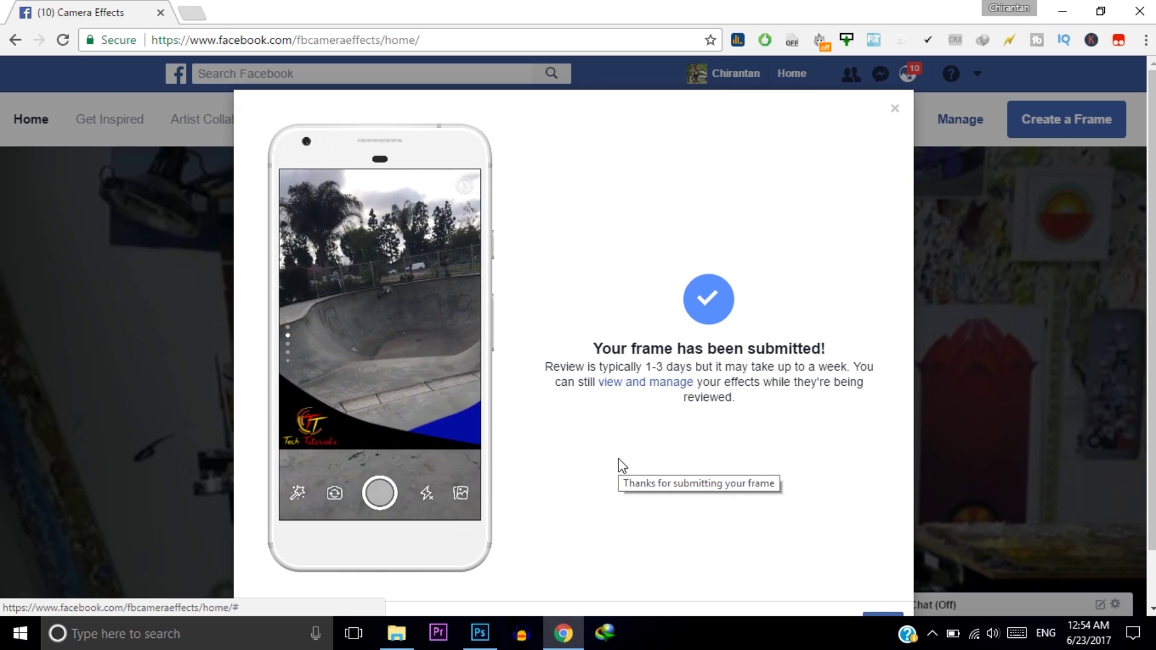
{"action": "scroll", "coordinate": [619, 463], "scroll_direction": "down", "scroll_amount": 1}
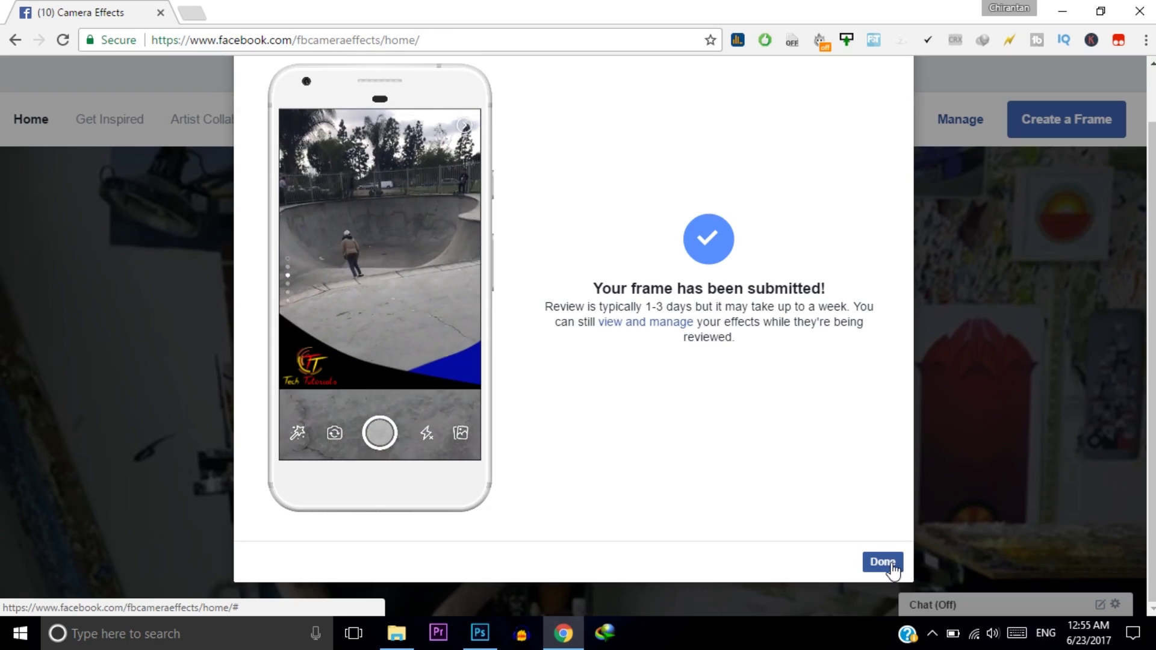
{"action": "left_click", "coordinate": [883, 562]}
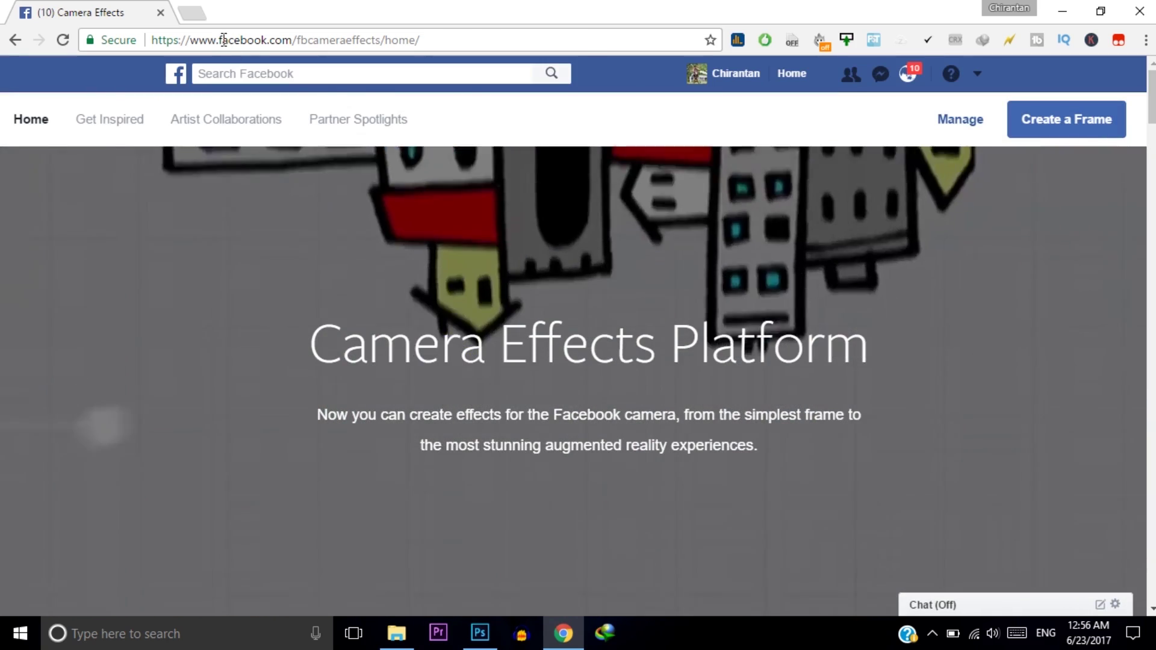
Load facebook.com/profilepicframes in a new tab, click its themes search box, then minimize Chrome
{"action": "left_click", "coordinate": [189, 18]}
{"action": "type", "text": "https://www.facebook.com/profilepicframes"}
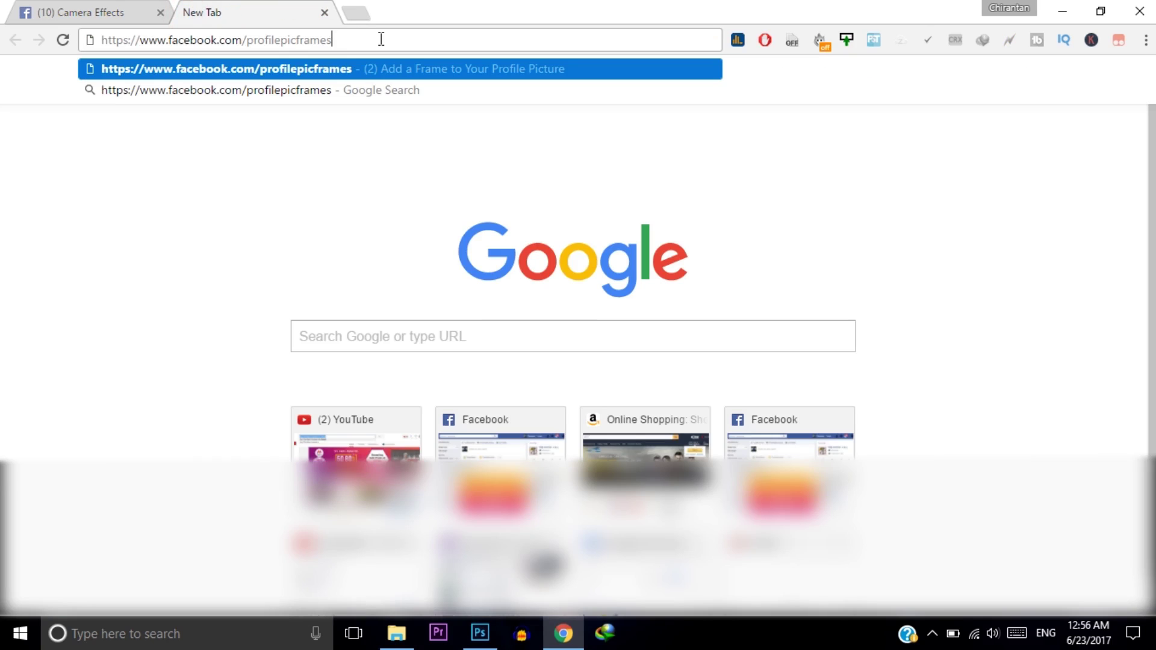
{"action": "key", "text": "Return"}
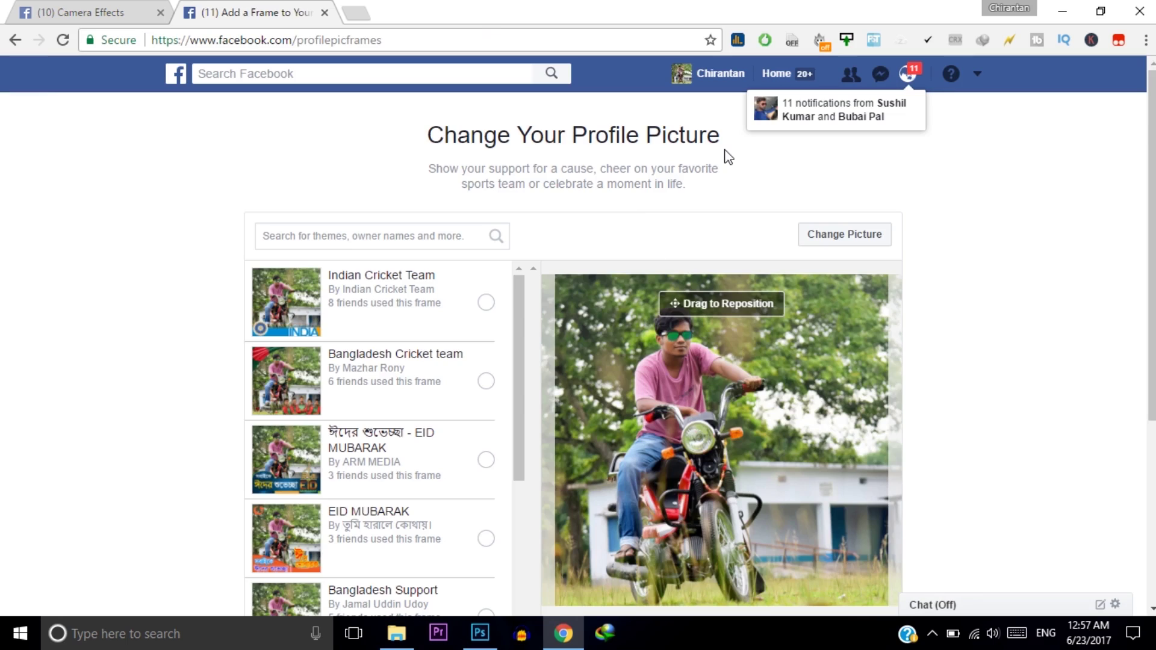
{"action": "left_click", "coordinate": [318, 234]}
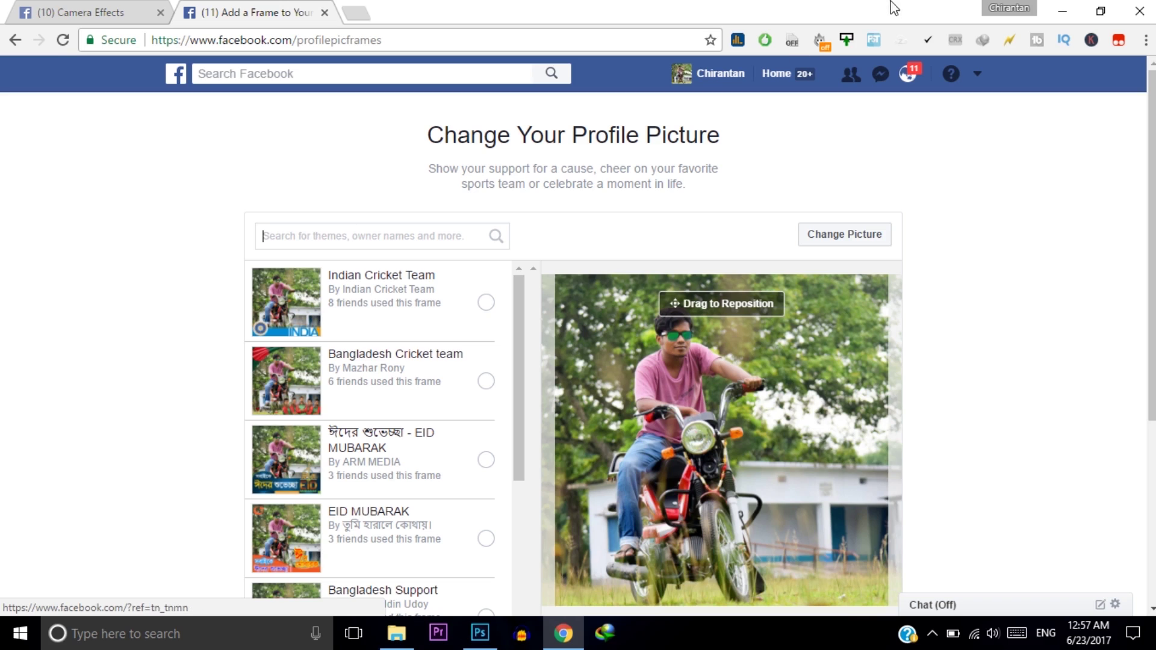
{"action": "left_click", "coordinate": [1063, 10]}
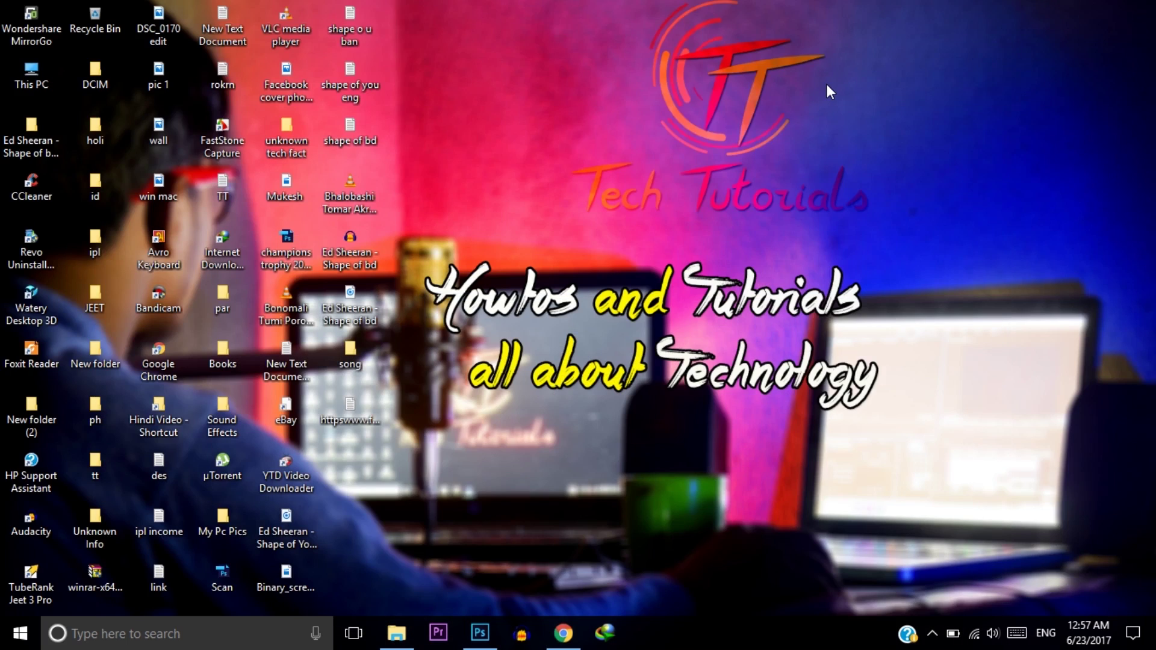